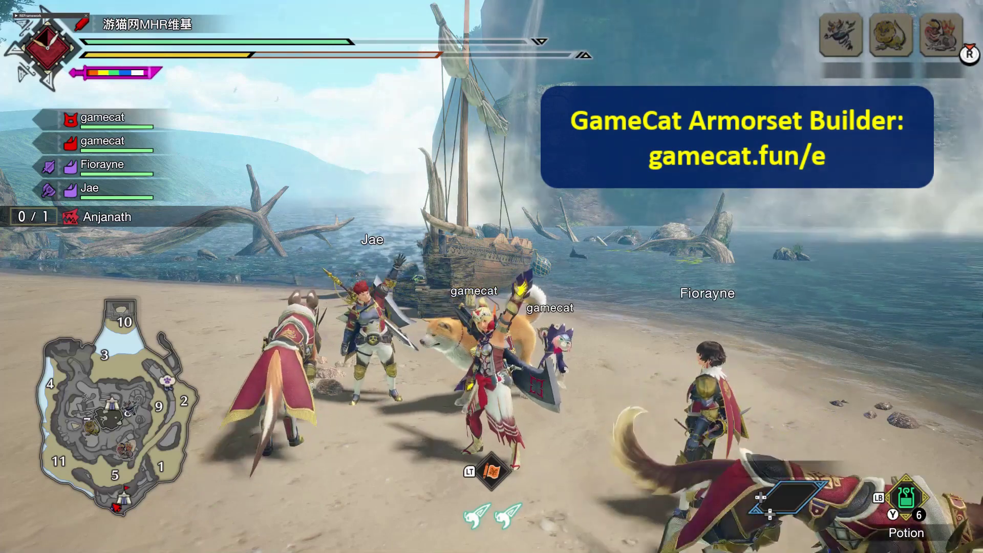
key("q")
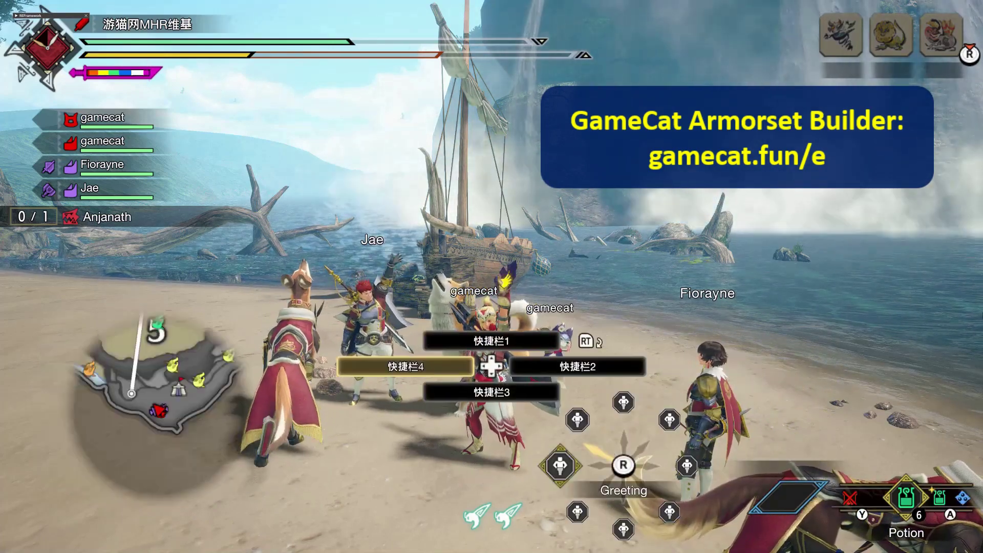
key("q")
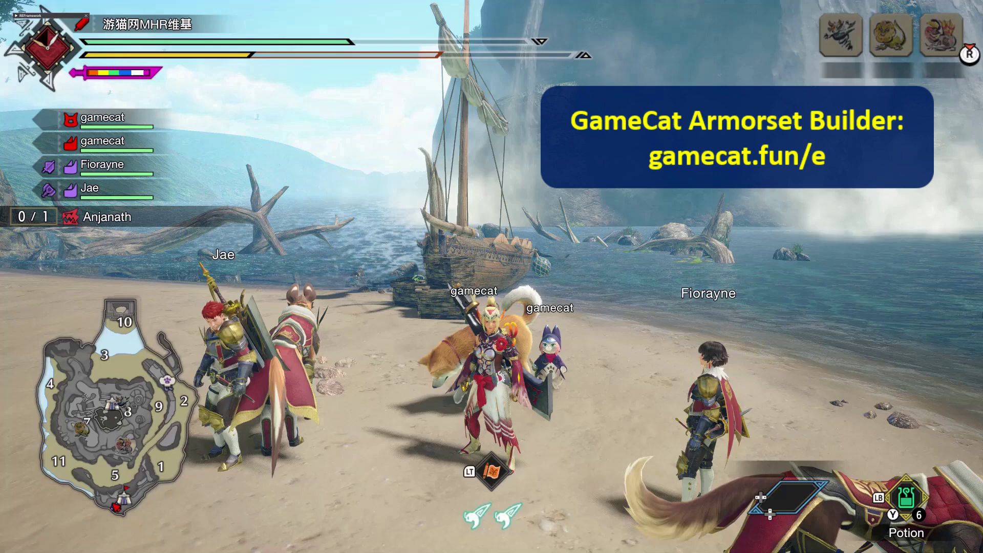
key("q")
key("Down")
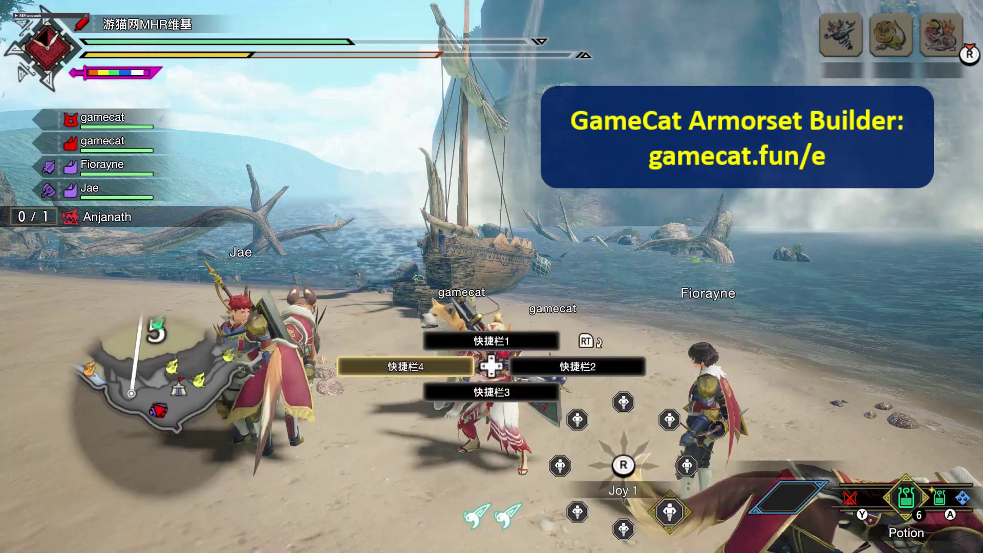
key("Return")
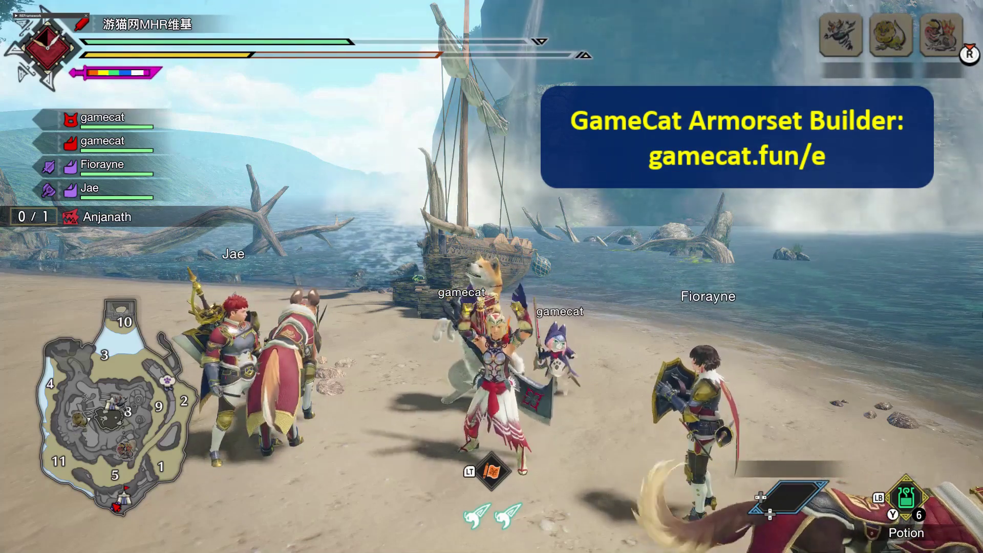
key("F1")
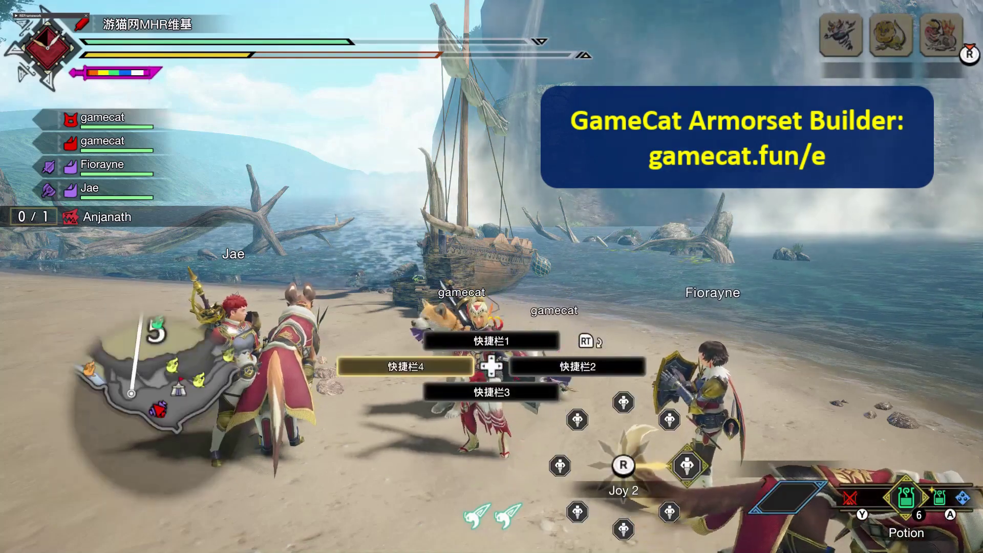
key("F1")
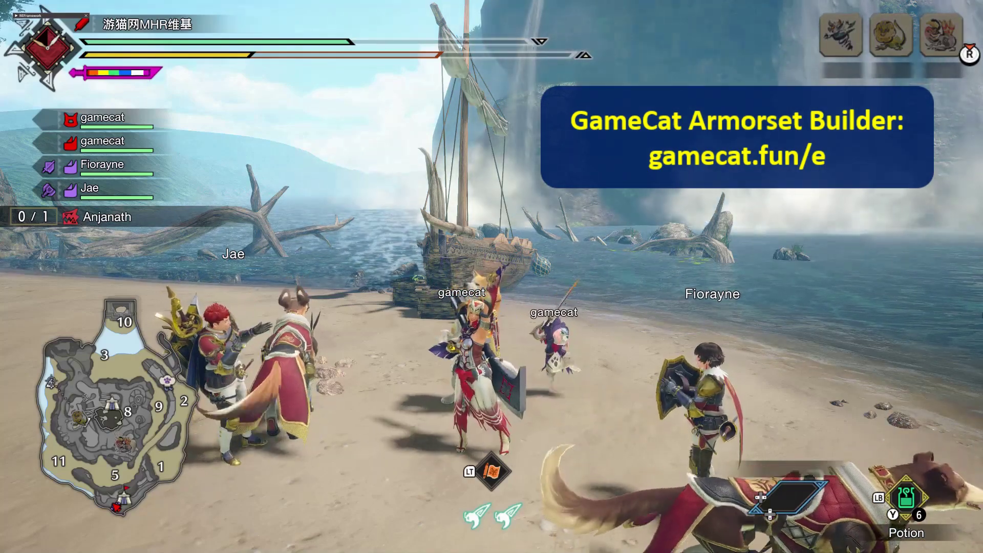
key("q")
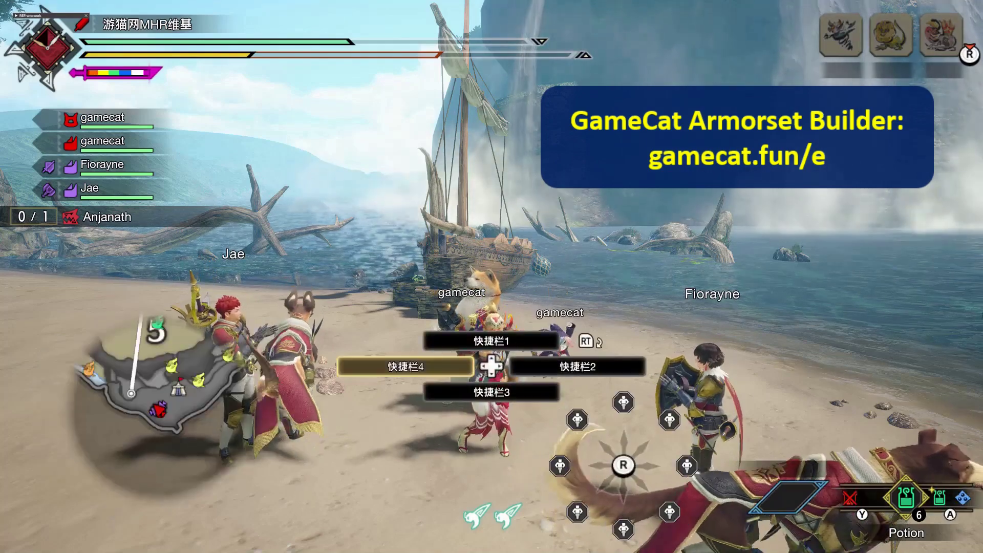
key("Escape")
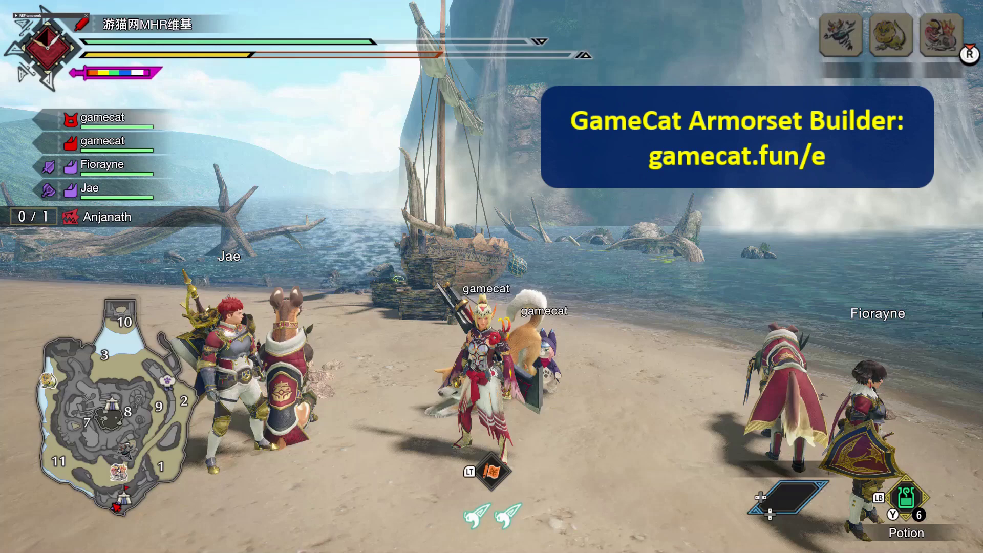
key("ctrl")
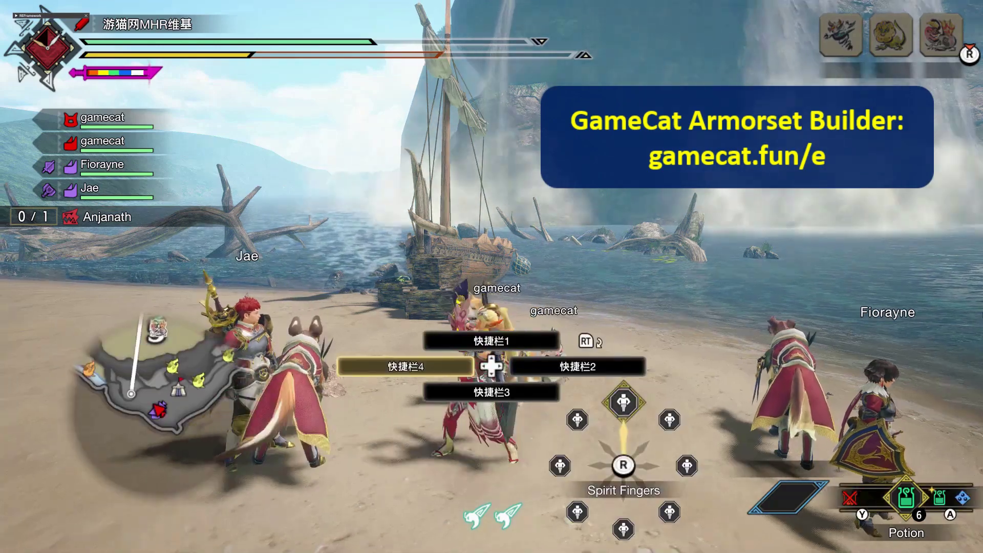
key("ctrl")
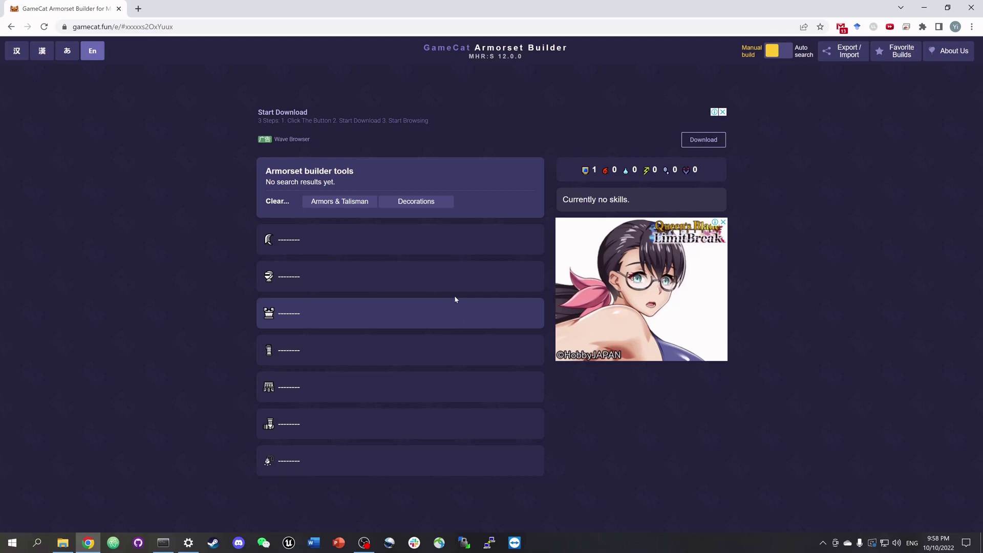
Look through the weapon, armor and talisman selection lists of the manual build without choosing any equipment.
left_click(412, 251)
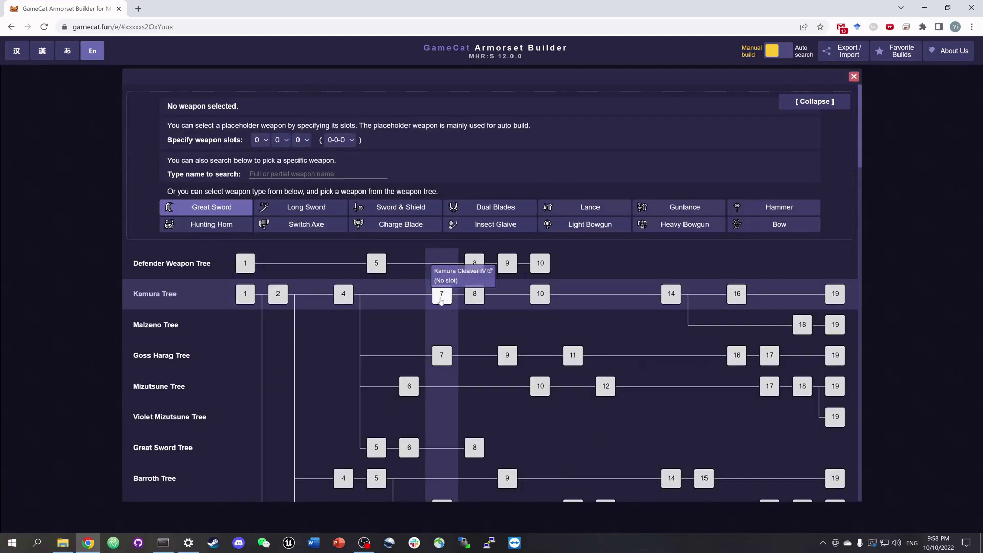
left_click(31, 294)
left_click(357, 279)
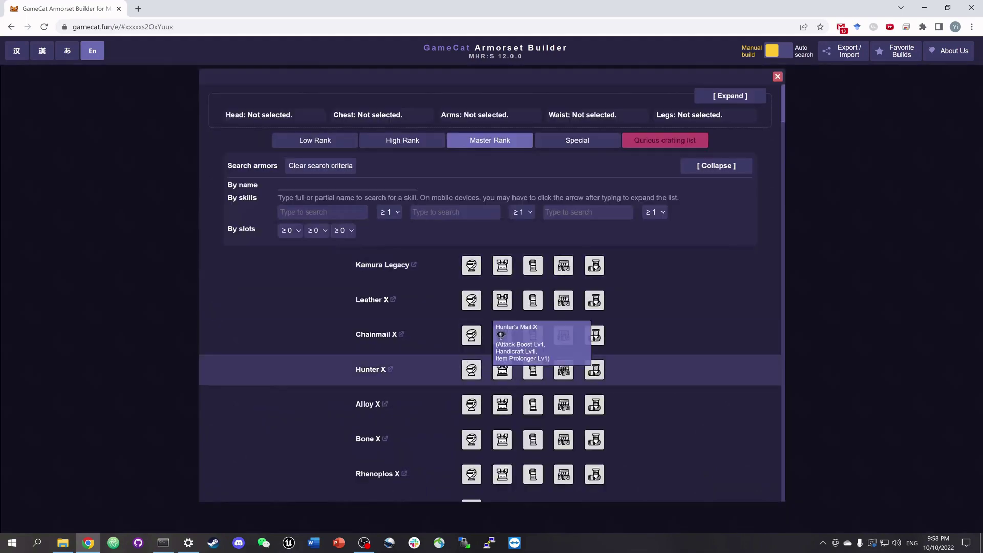
left_click(115, 358)
left_click(361, 463)
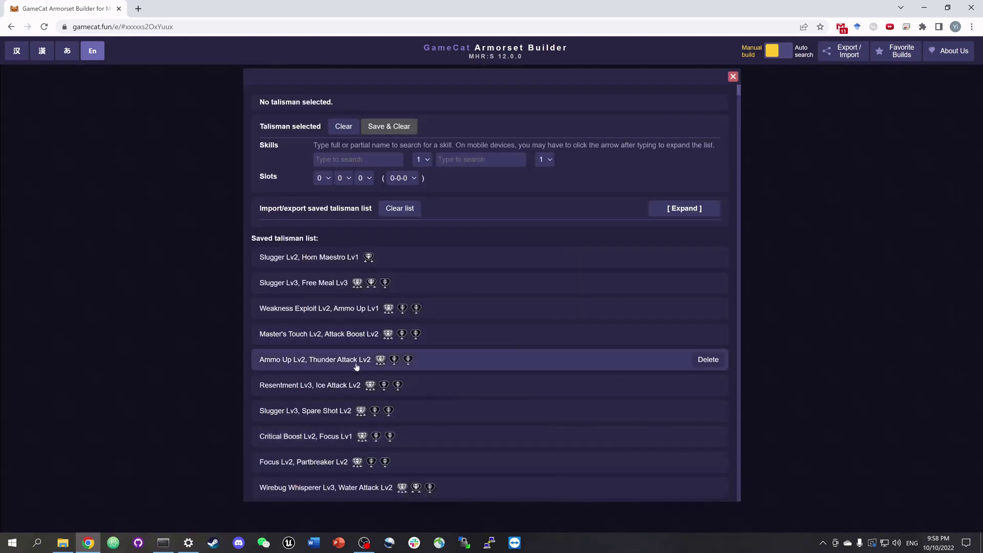
left_click(158, 331)
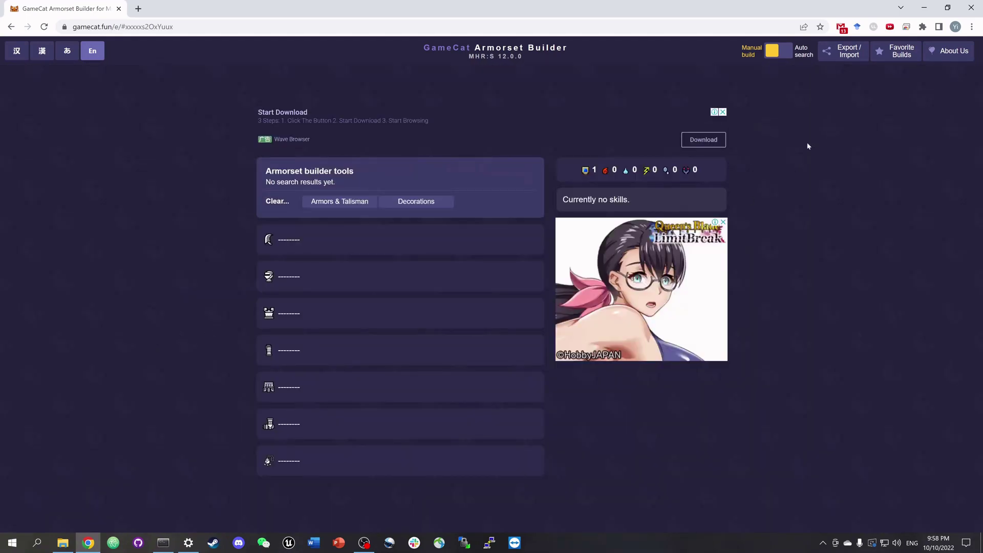
Switch to auto search and review the gender and qurious augment choices, keeping Female only and Disable qurious augment auto-fill.
left_click(786, 55)
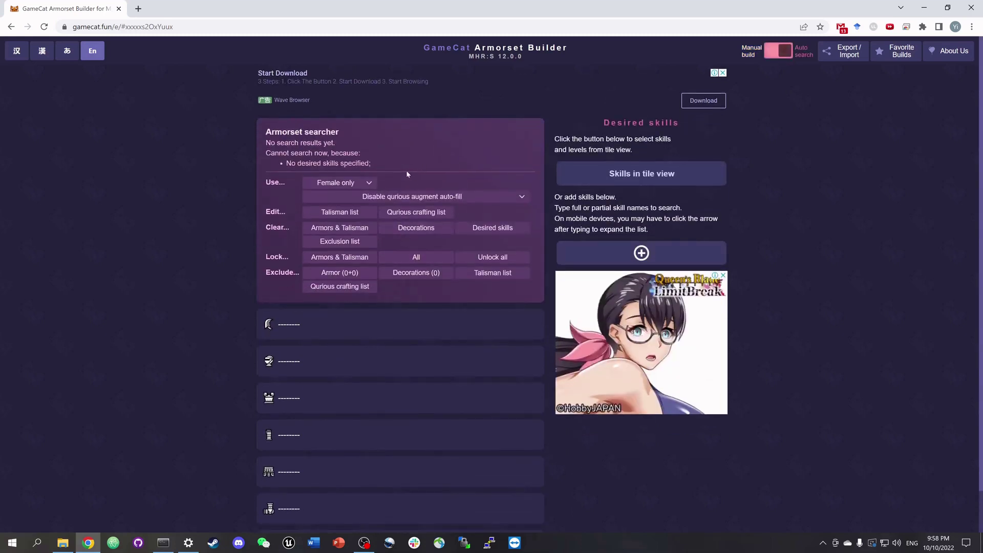
left_click(369, 183)
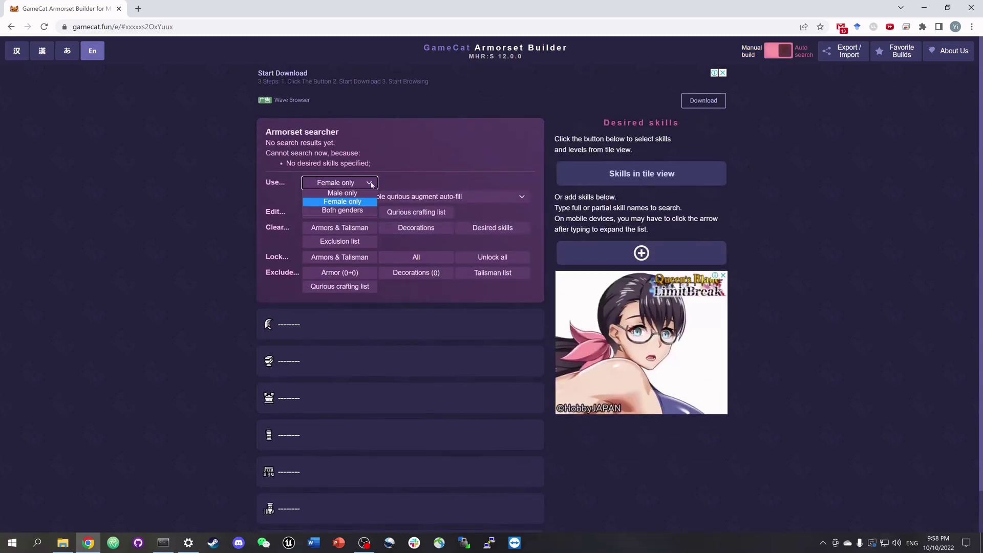
left_click(396, 178)
left_click(522, 197)
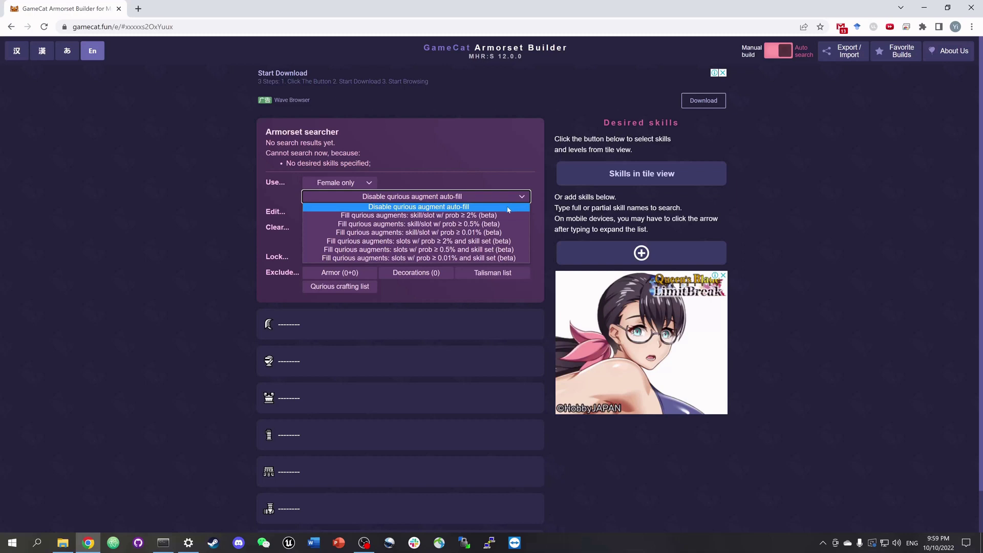
left_click(507, 207)
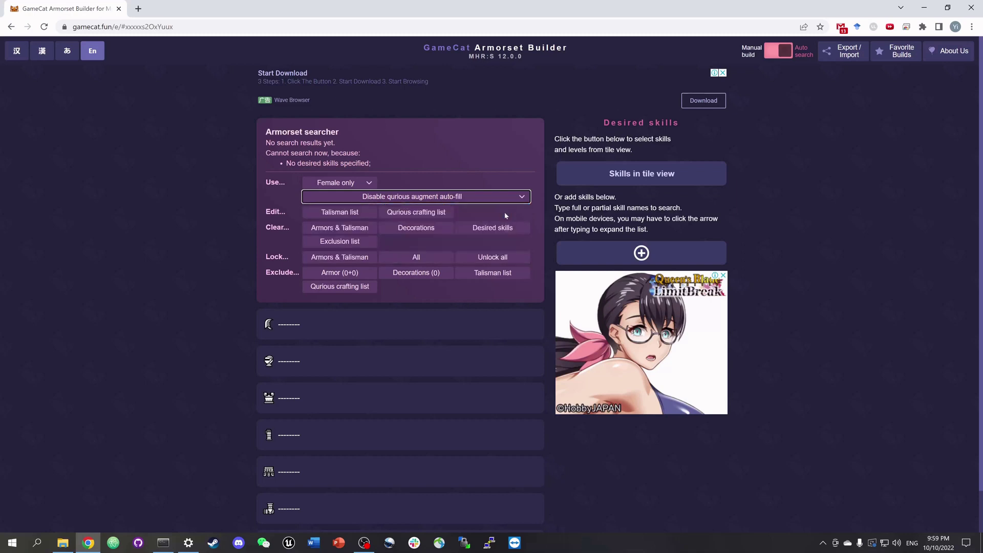
left_click(287, 219)
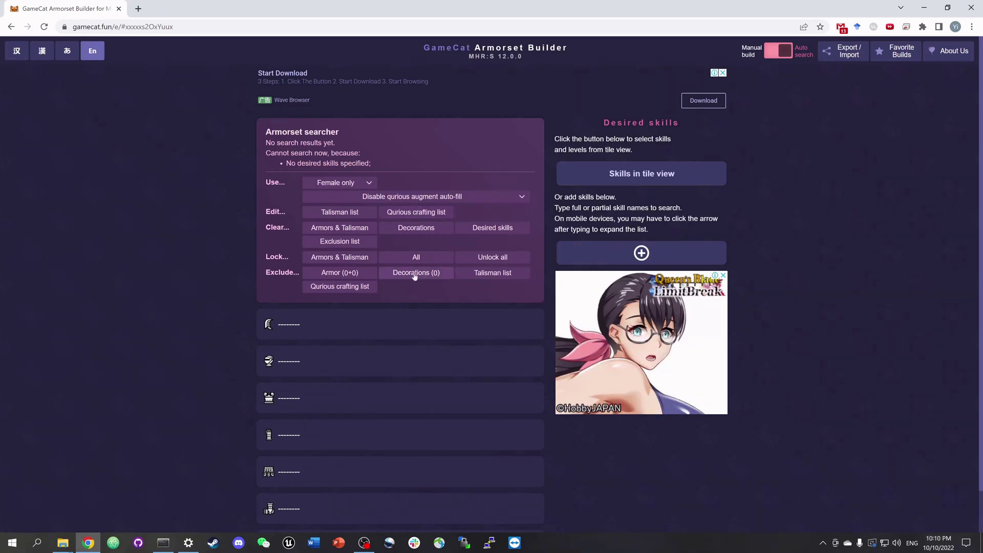
Open the talisman list for editing and expand its import/export section.
left_click(365, 214)
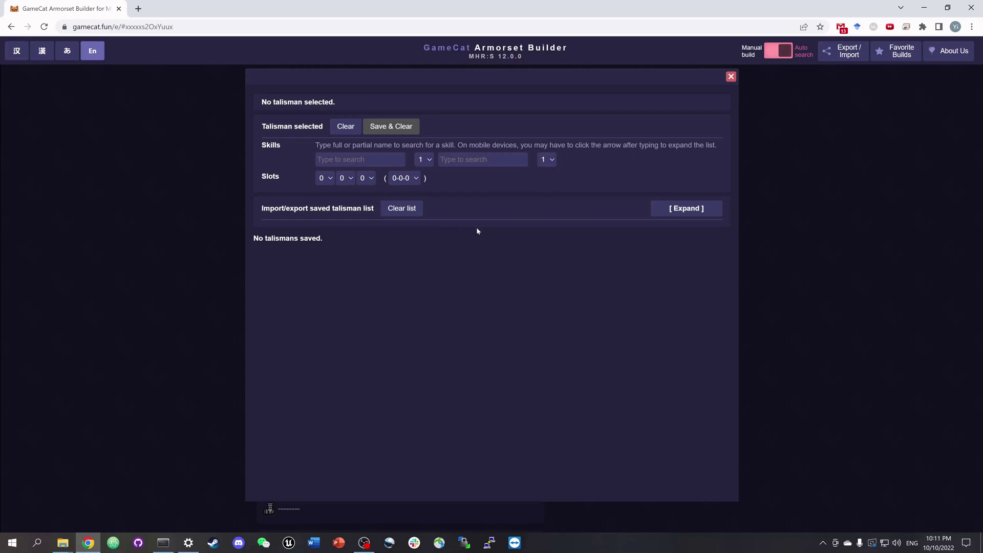
left_click(681, 209)
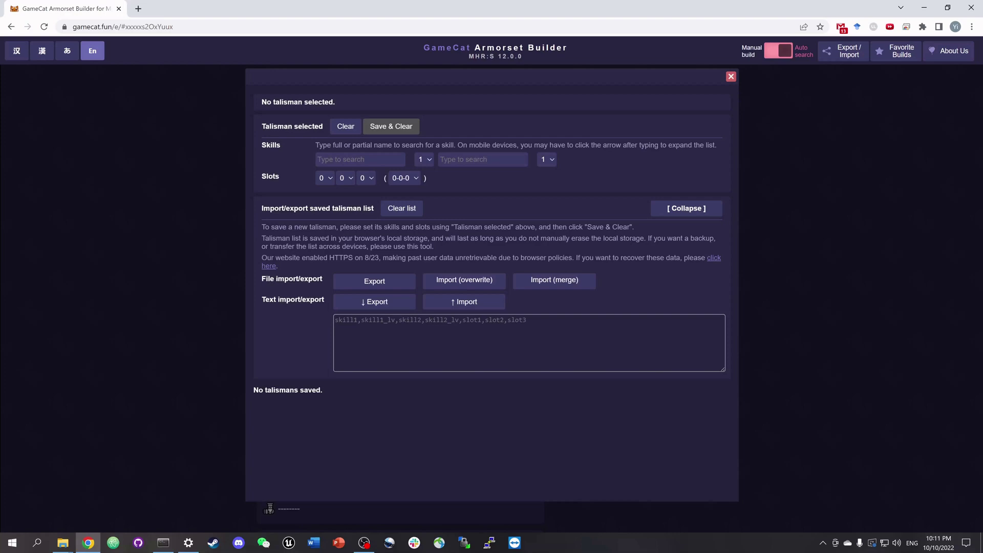
Open talismans.txt from the Downloads folder to examine how each talisman's skills, levels and slots are written, and close both windows.
mouse_move(63, 542)
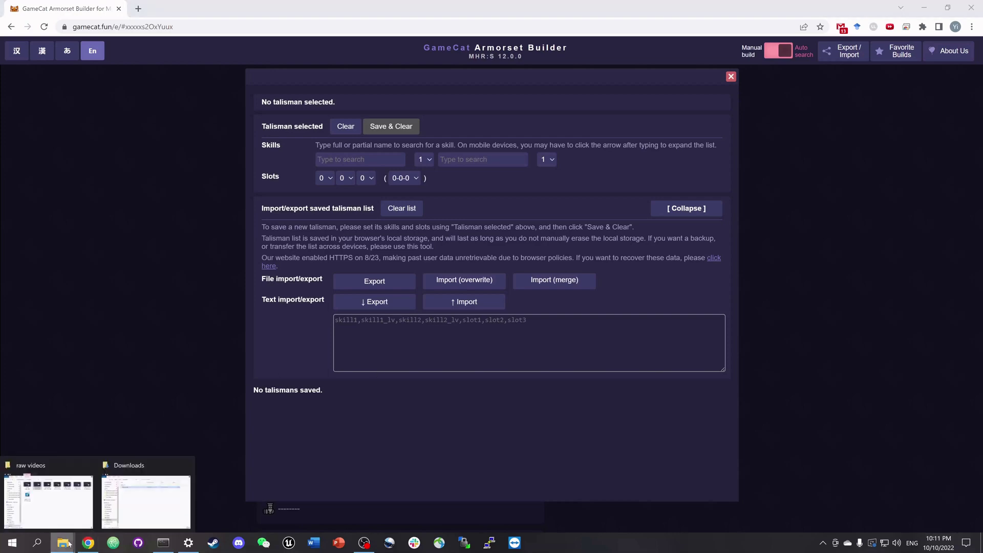
left_click(146, 491)
left_click(418, 257)
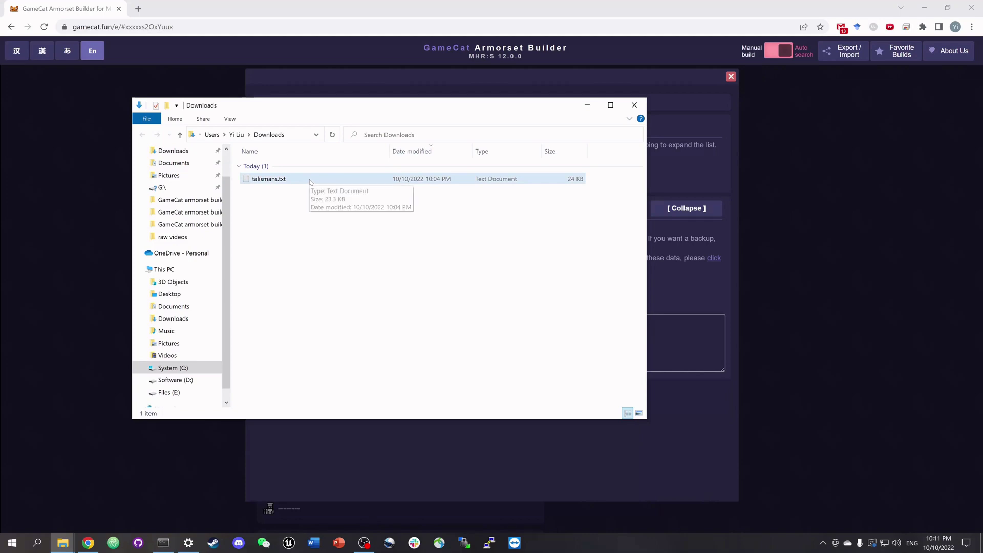
double_click(269, 178)
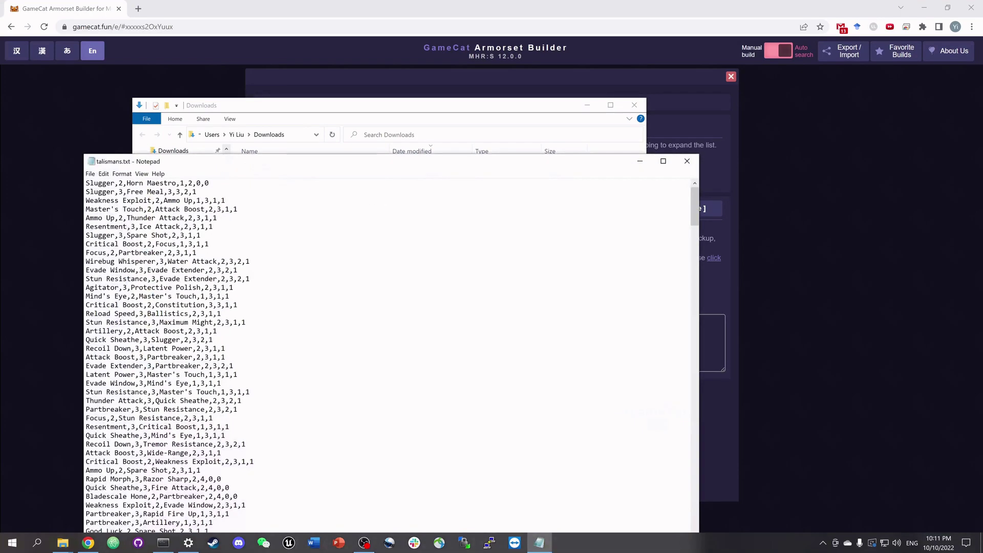
left_click_drag(217, 218, 87, 219)
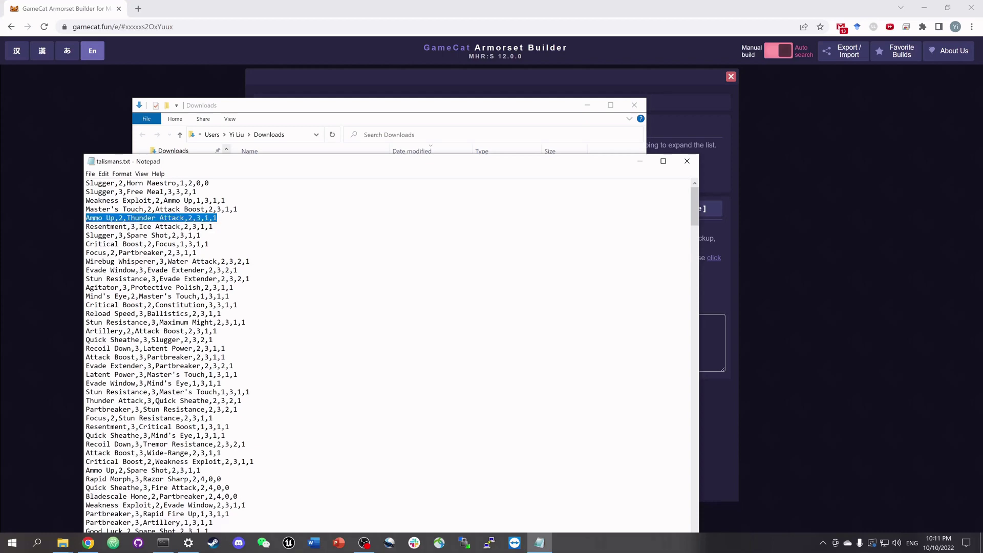
key("Down")
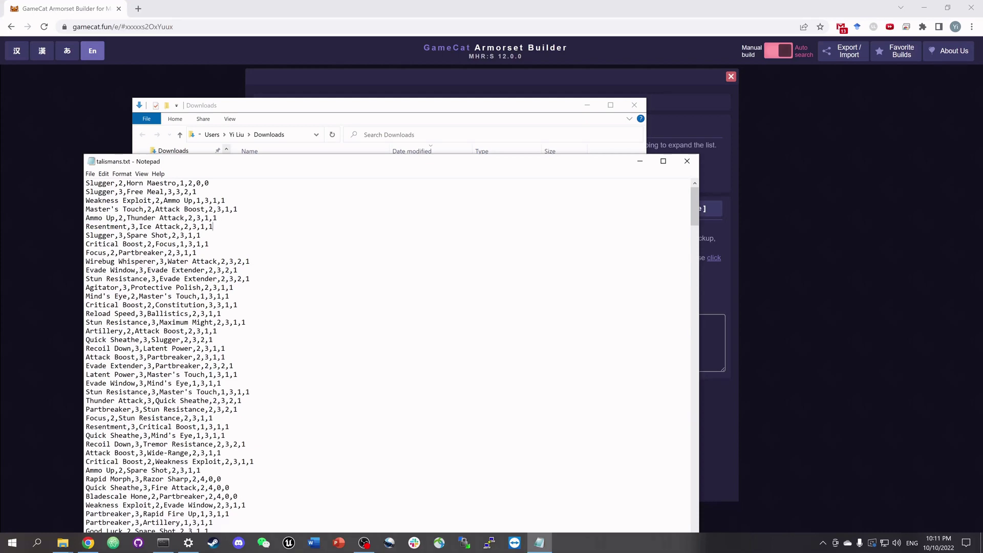
left_click(687, 161)
left_click(634, 105)
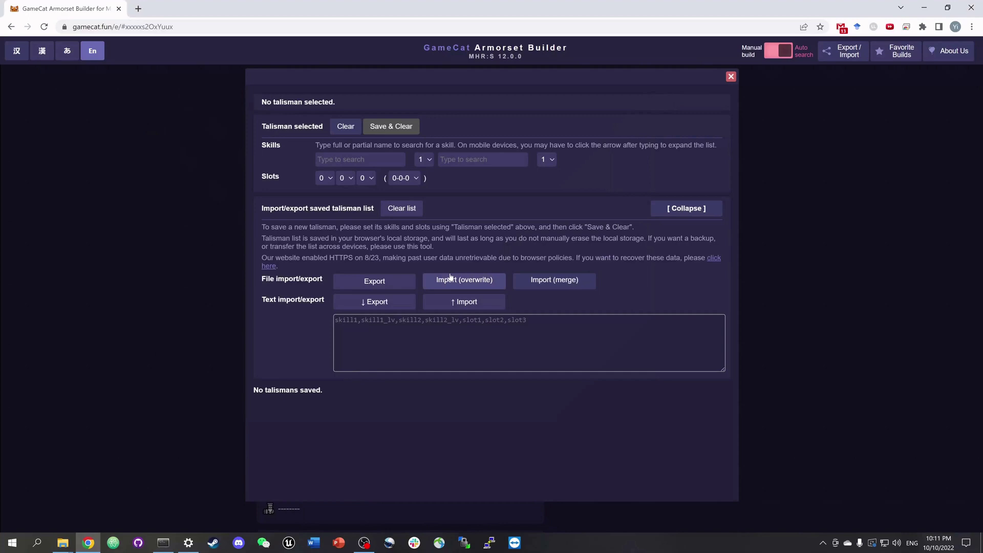
Import talismans.txt into the saved talisman list with the overwrite option, check the imported entries and close the list.
left_click(478, 280)
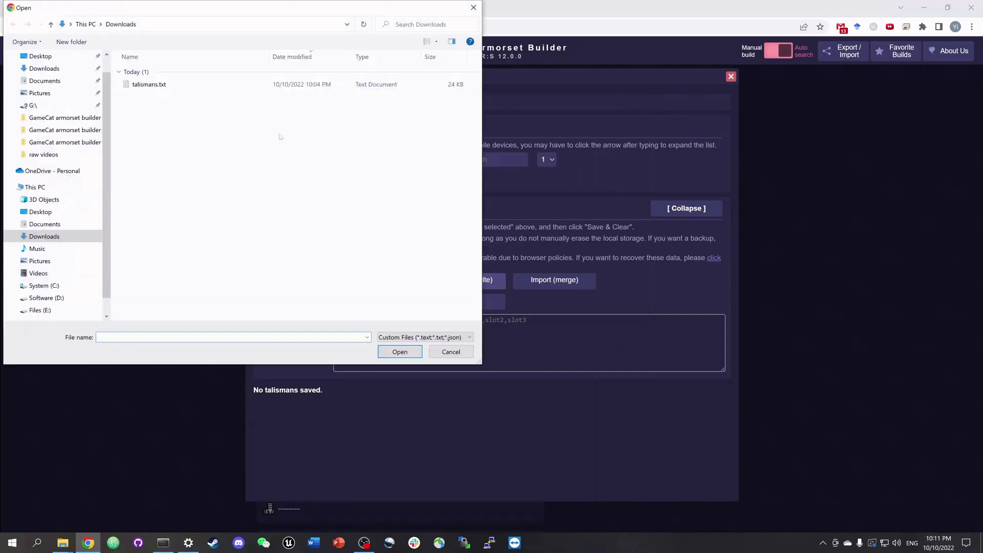
double_click(208, 84)
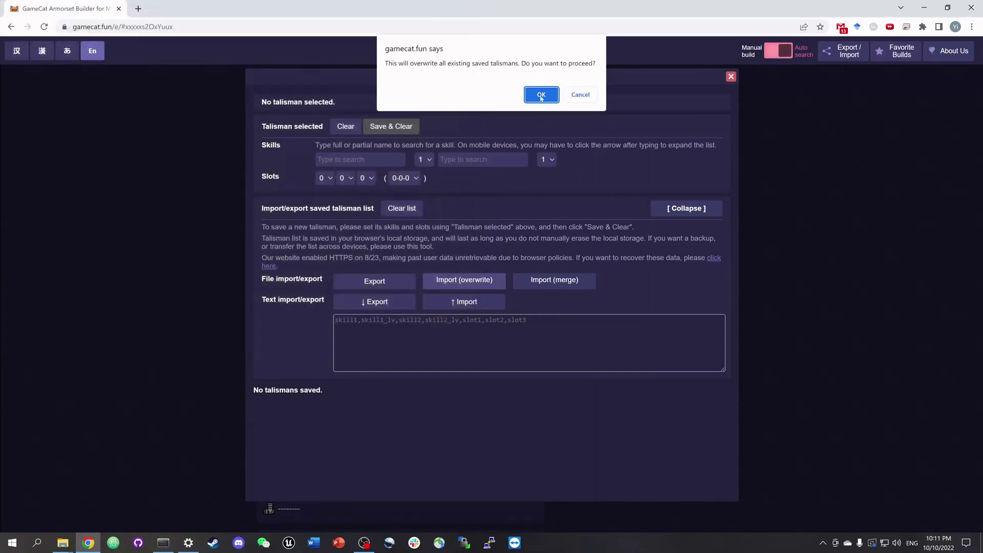
left_click(541, 95)
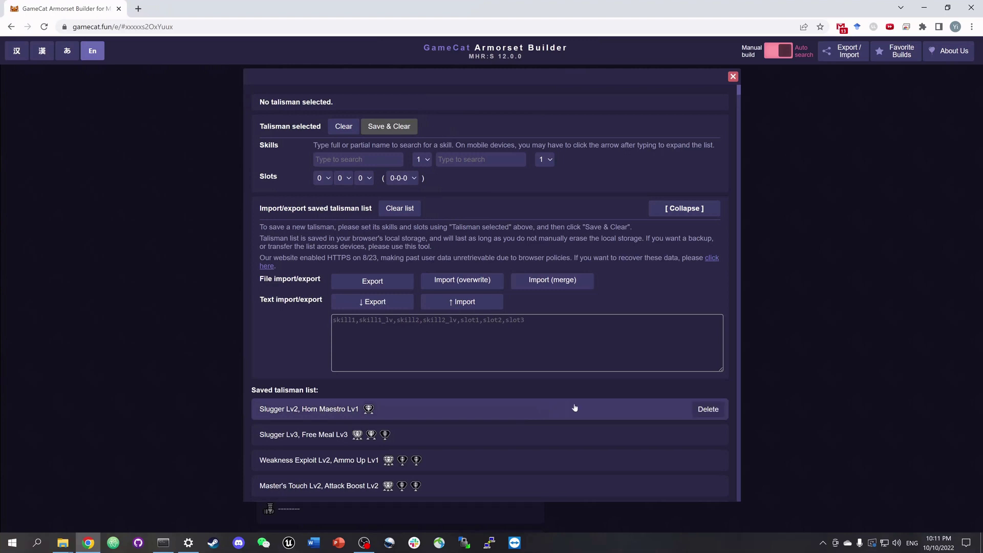
scroll(454, 446, "down", 3)
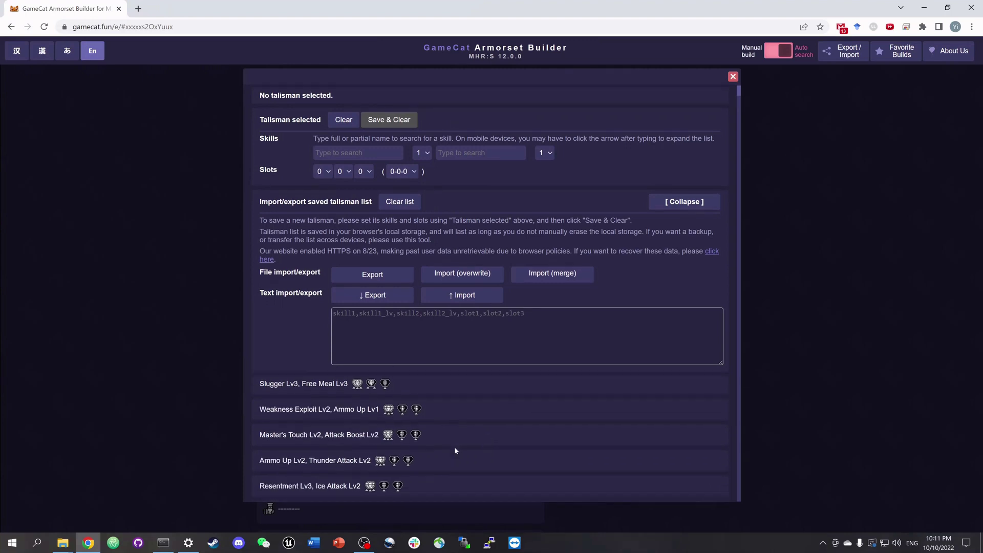
scroll(439, 412, "up", 3)
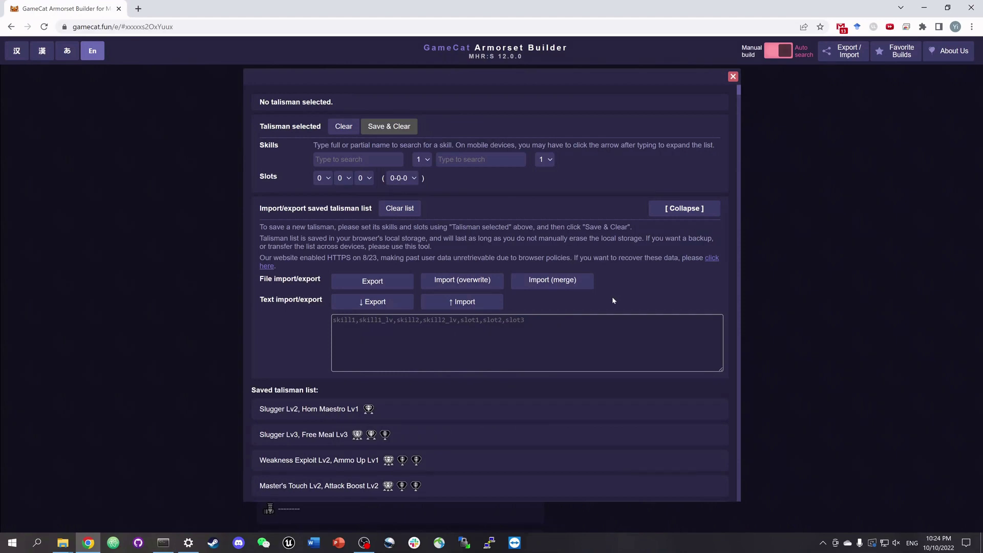
left_click(866, 334)
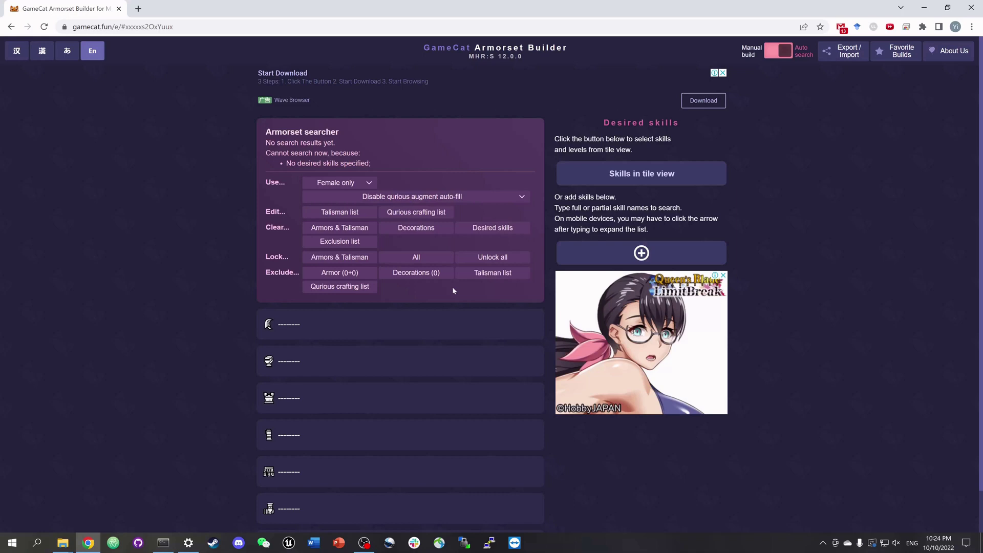
Import Save000_ExportedQuriousArmors.txt from the Downloads folder into the qurious crafting list with the overwrite option.
left_click(440, 216)
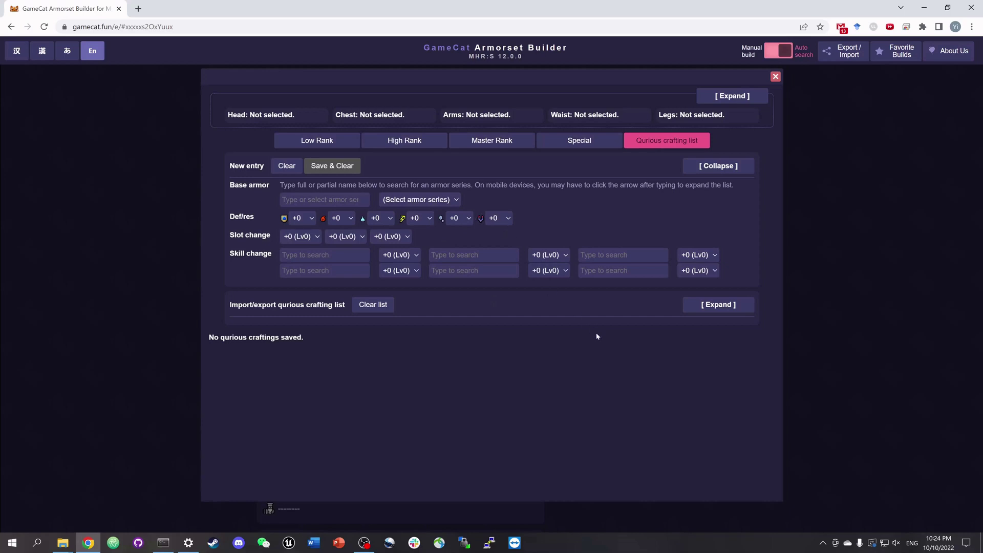
left_click(735, 309)
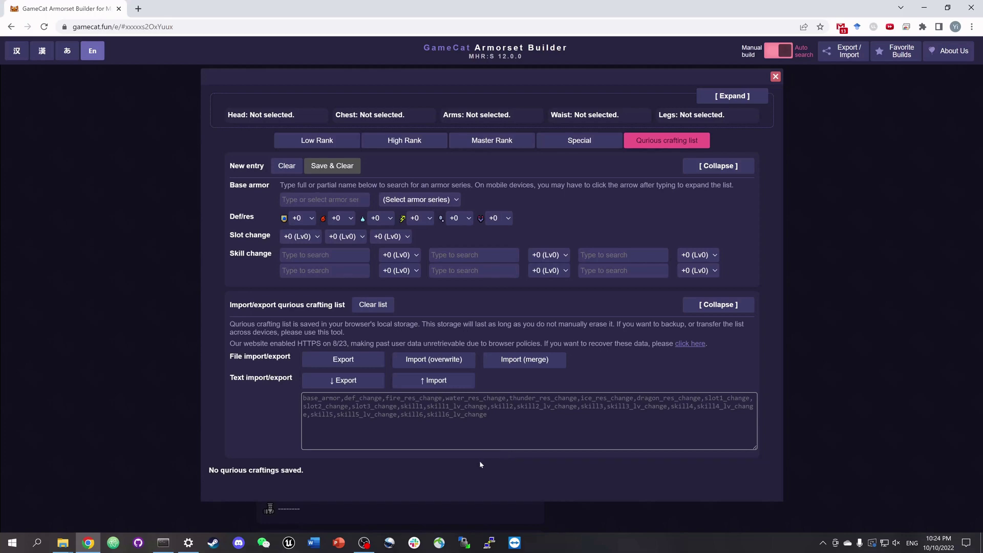
left_click(438, 365)
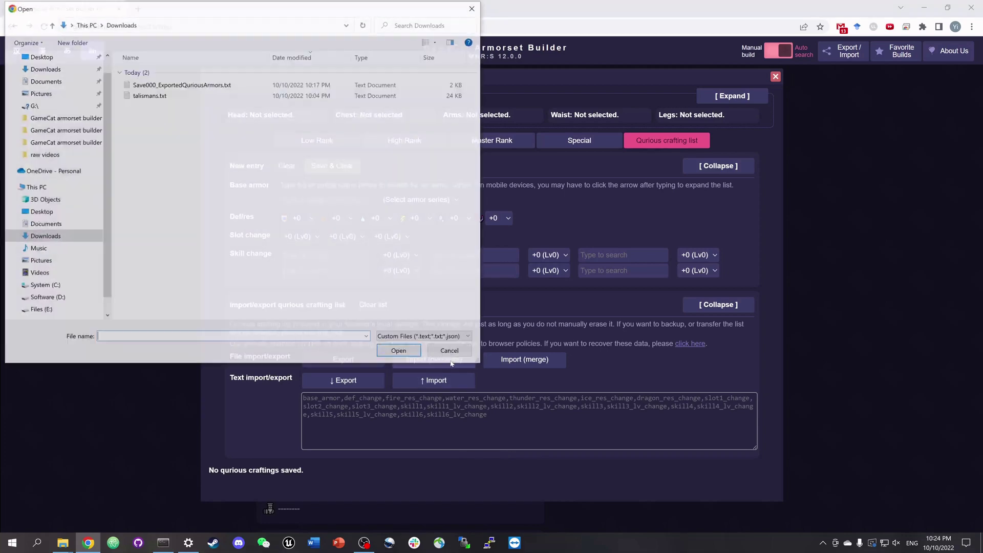
left_click(232, 83)
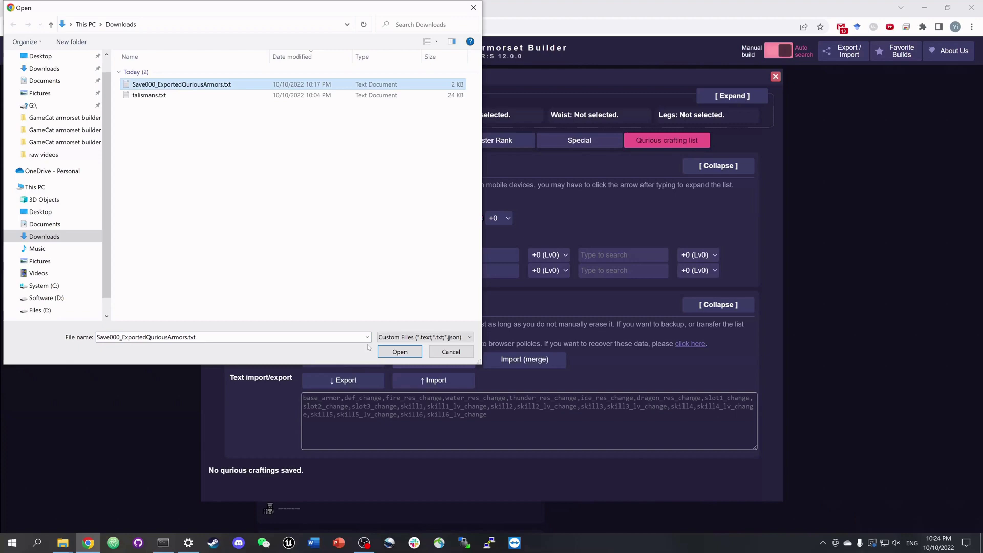
left_click(399, 352)
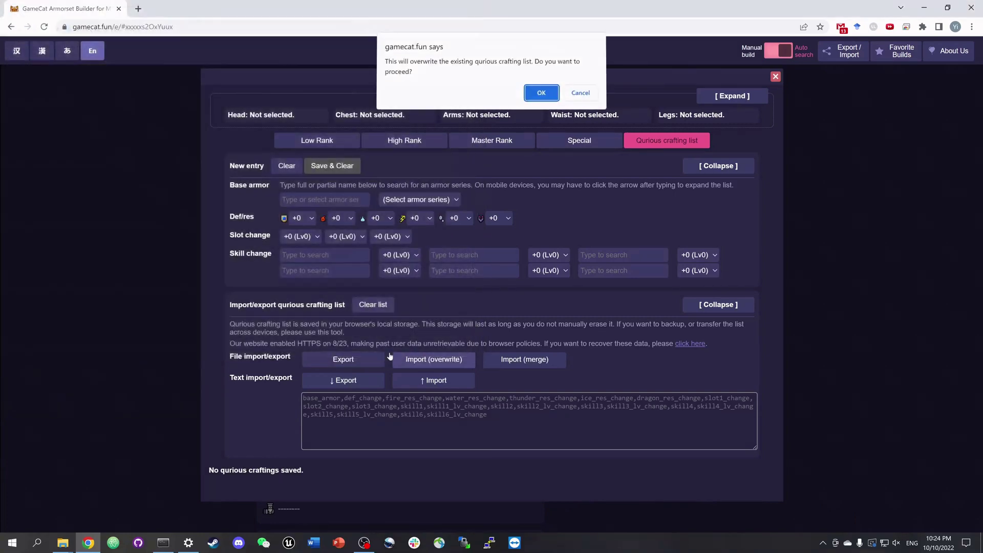
left_click(540, 93)
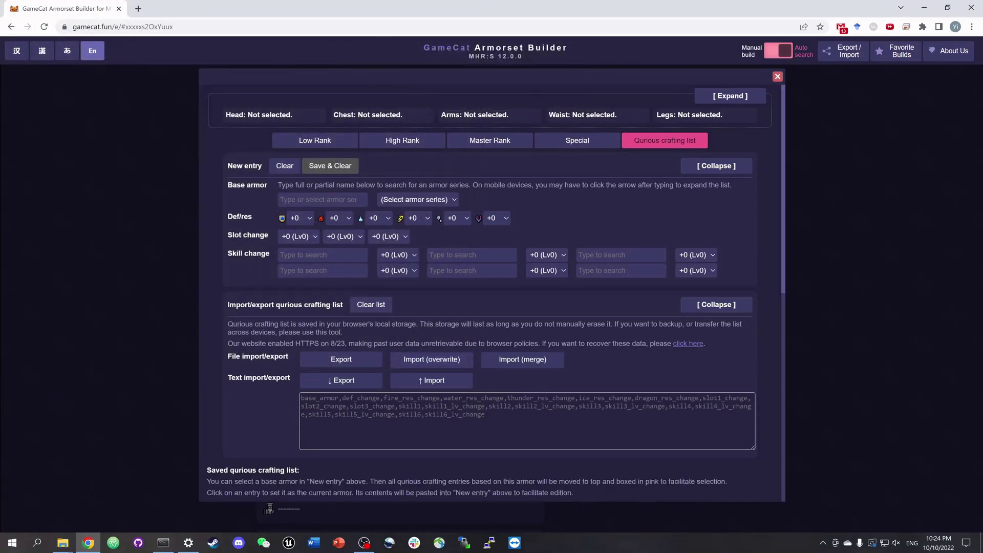
Collapse the import/export section, look through the saved qurious crafting entries and close the list.
left_click(715, 305)
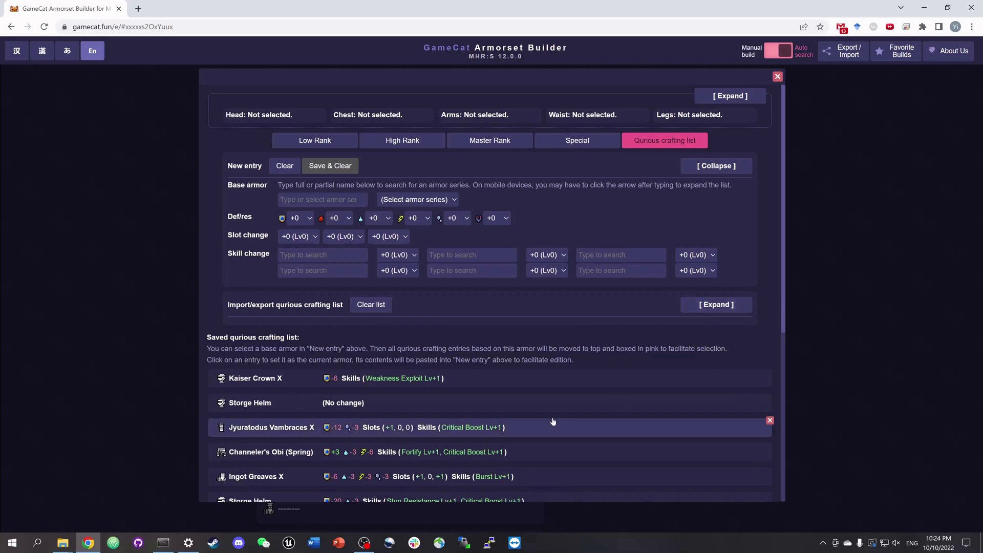
scroll(553, 421, "down", 8)
scroll(547, 397, "up", 7)
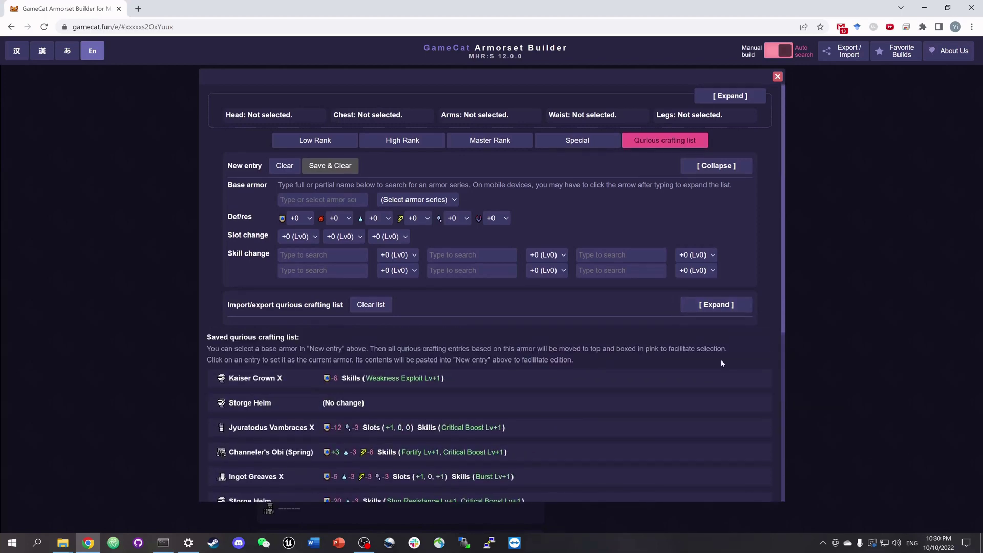
left_click(858, 347)
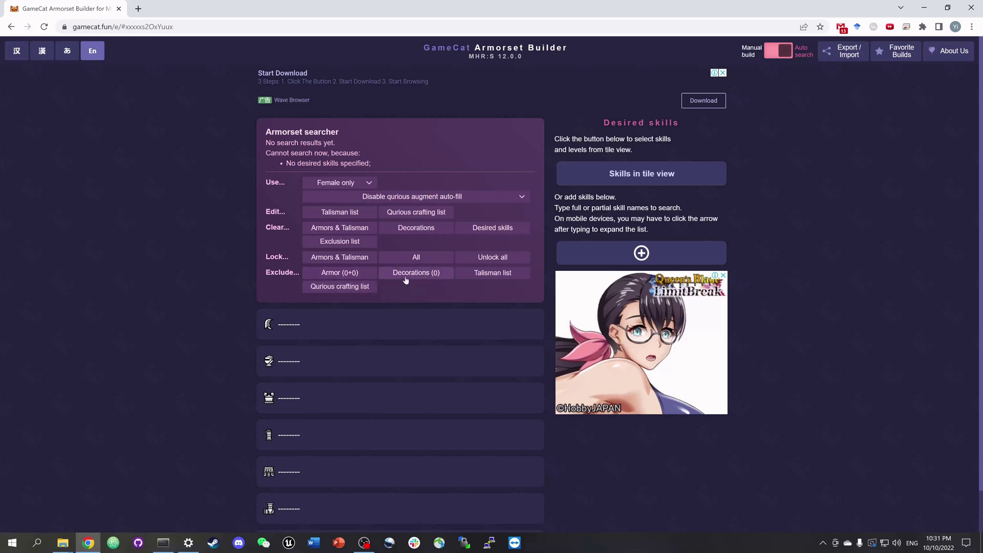
Select the rarity 10 Guardian Great Sword from the Defender Weapon Tree as the weapon and close the weapon picker.
left_click(393, 335)
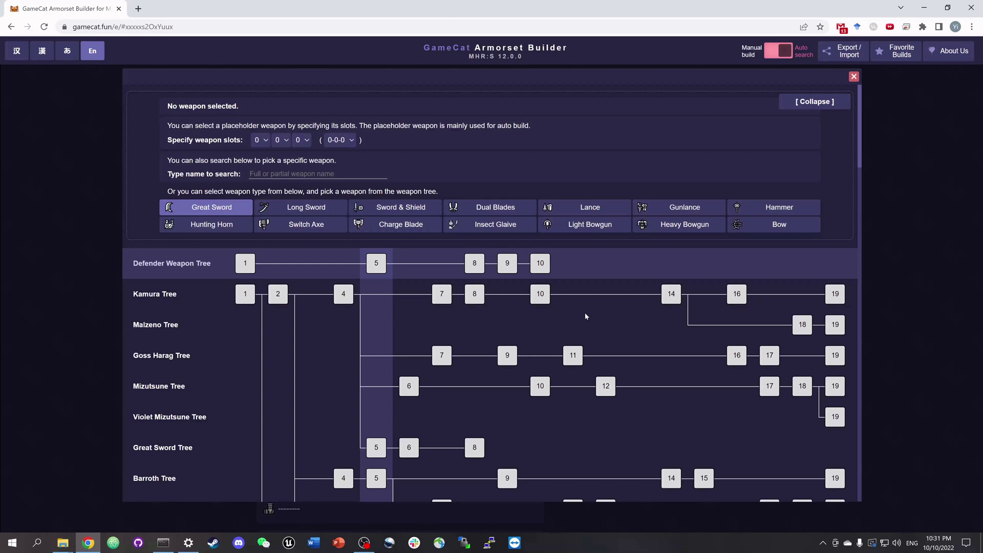
left_click(543, 264)
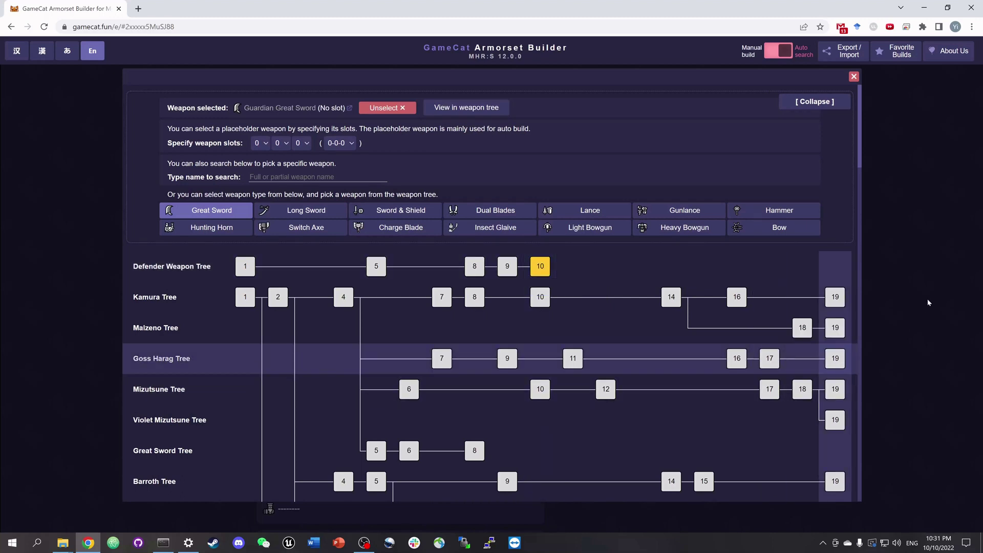
left_click(928, 302)
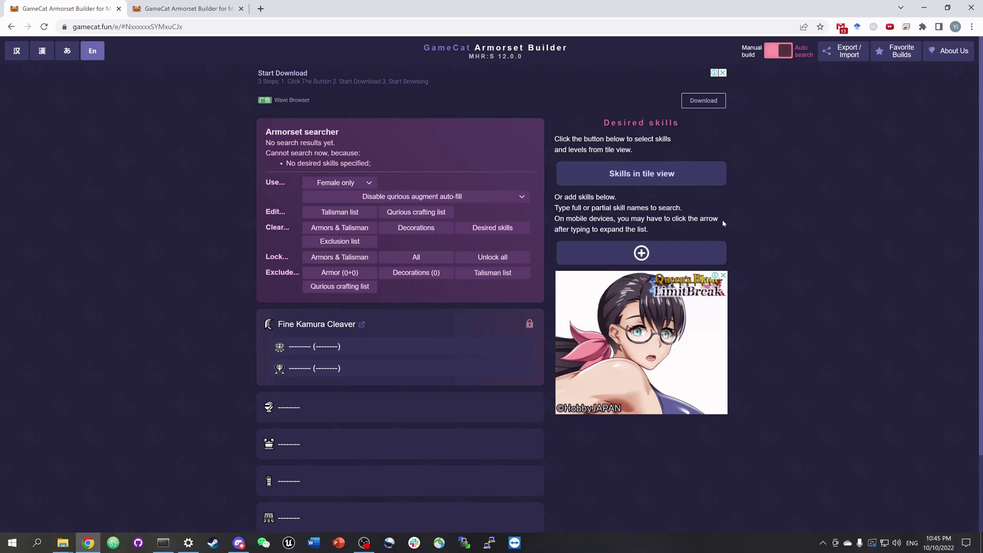
Review the ways to specify desired skills: the tile view, the skill name list and the minimum level choice.
left_click(693, 176)
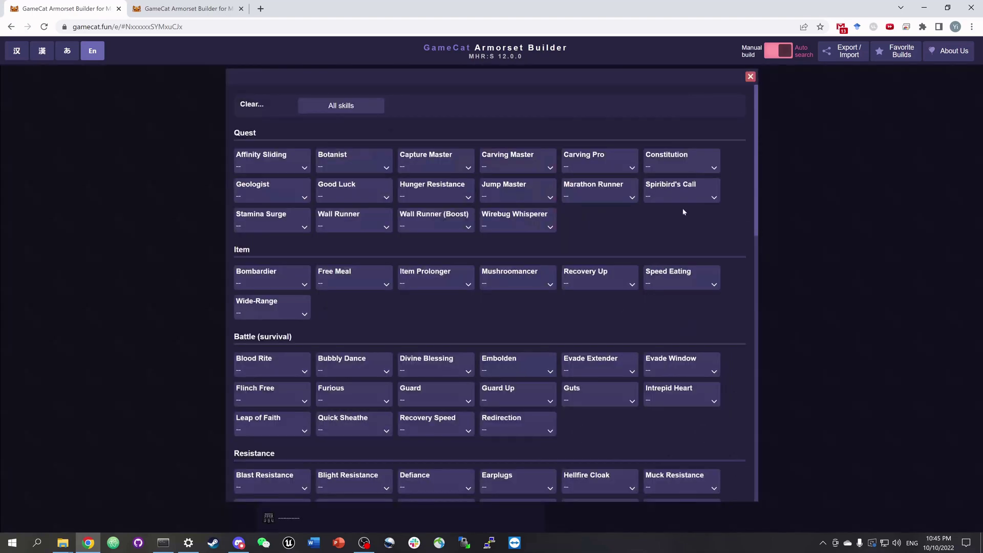
left_click(858, 284)
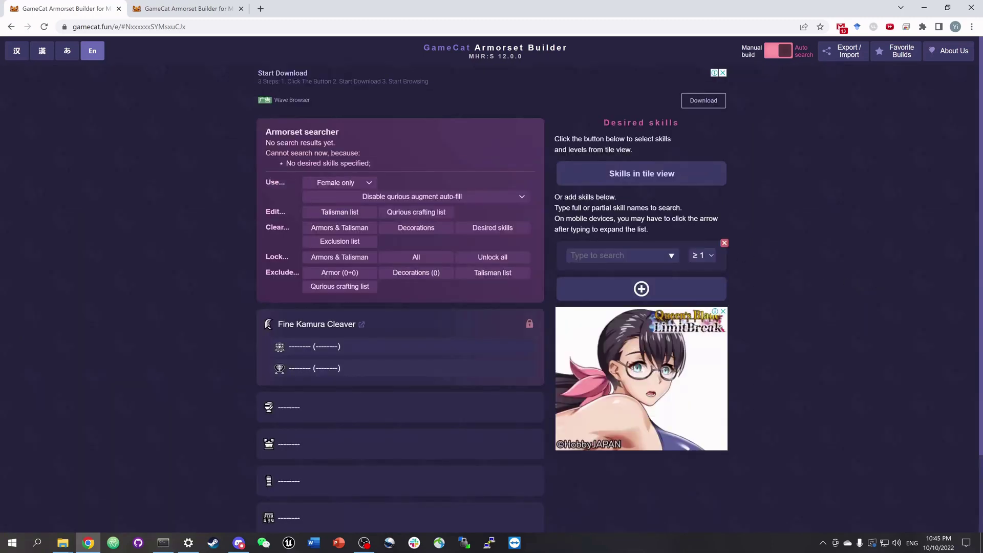
left_click(622, 255)
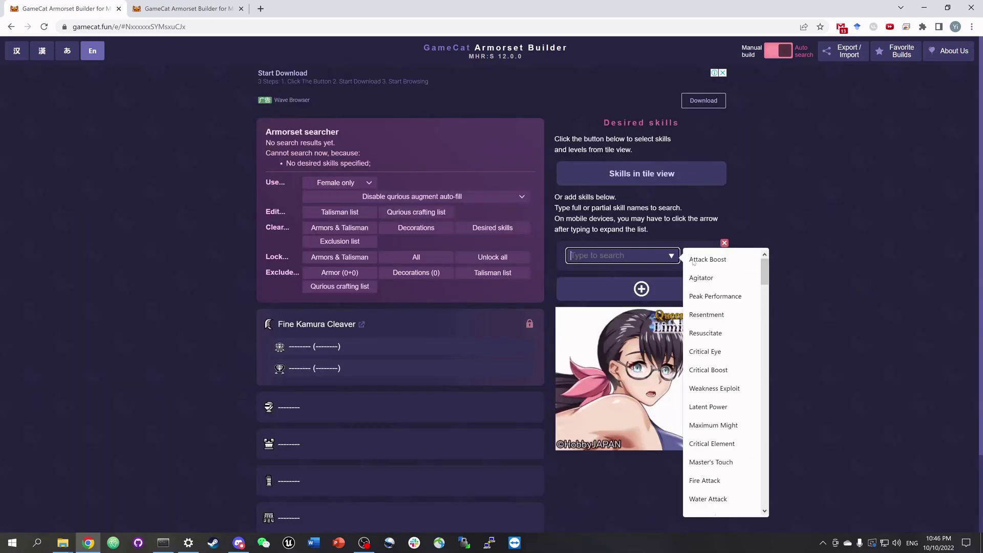
left_click(753, 205)
left_click(707, 255)
left_click(815, 246)
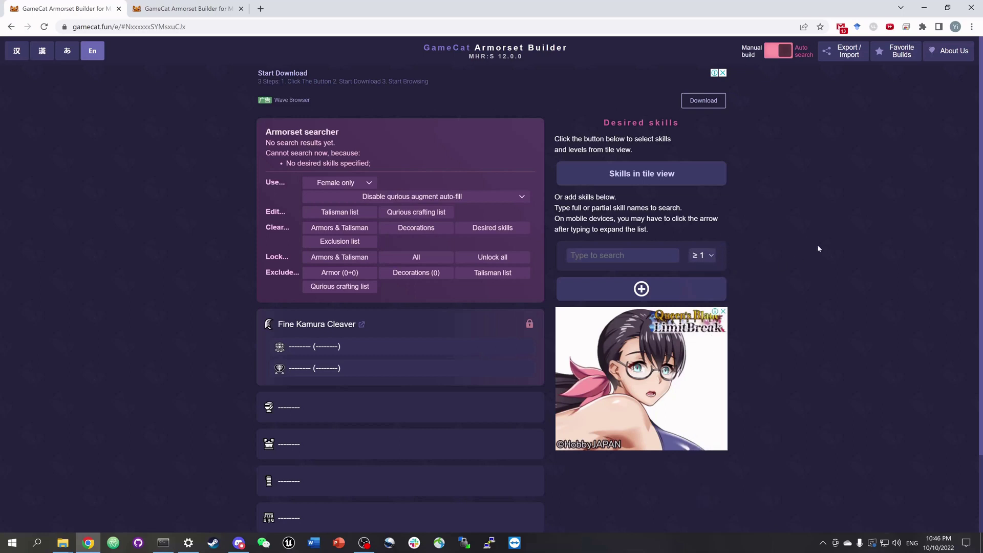
Run the armor set search in the other browser tab with the prepared desired skills, and review the extra skills available.
key("ctrl+Tab")
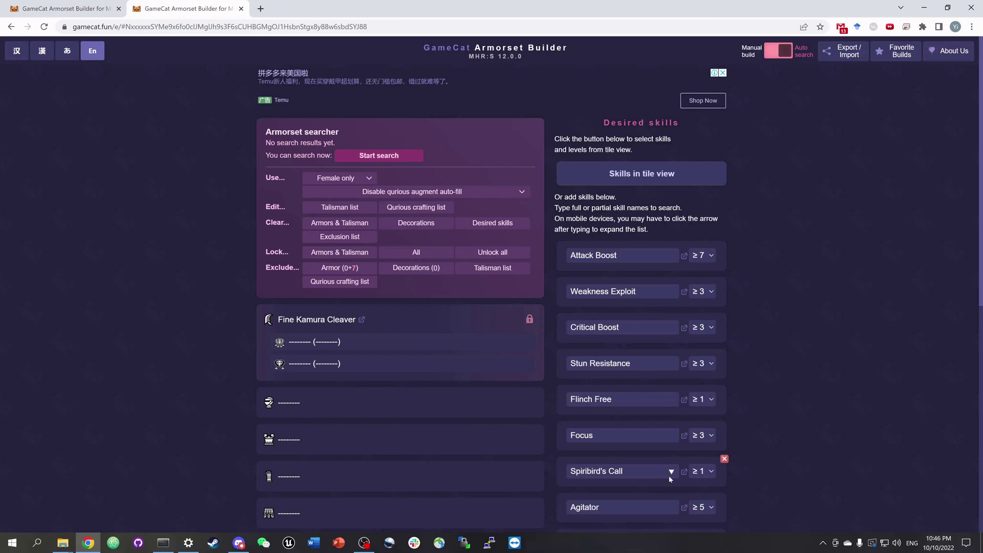
left_click(409, 156)
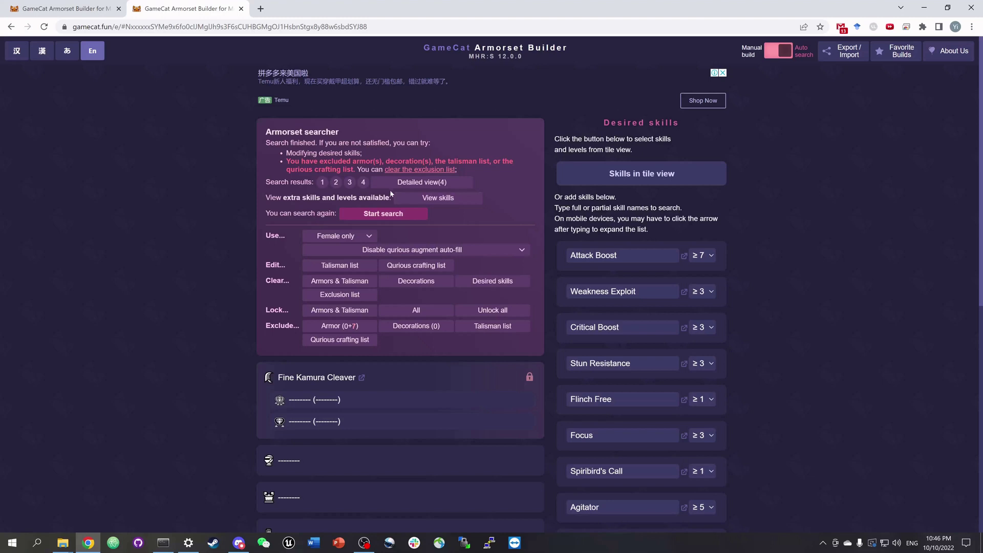
left_click(455, 203)
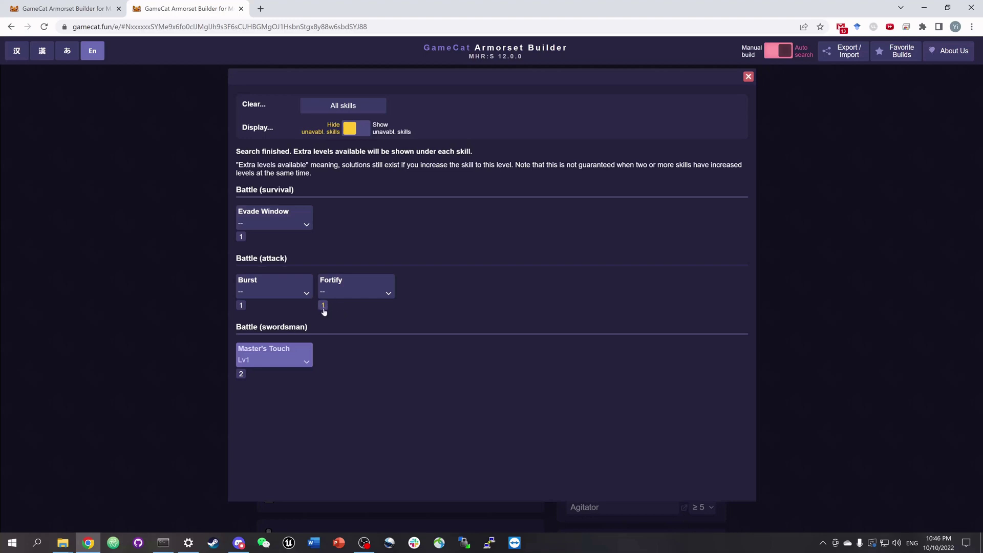
left_click(170, 316)
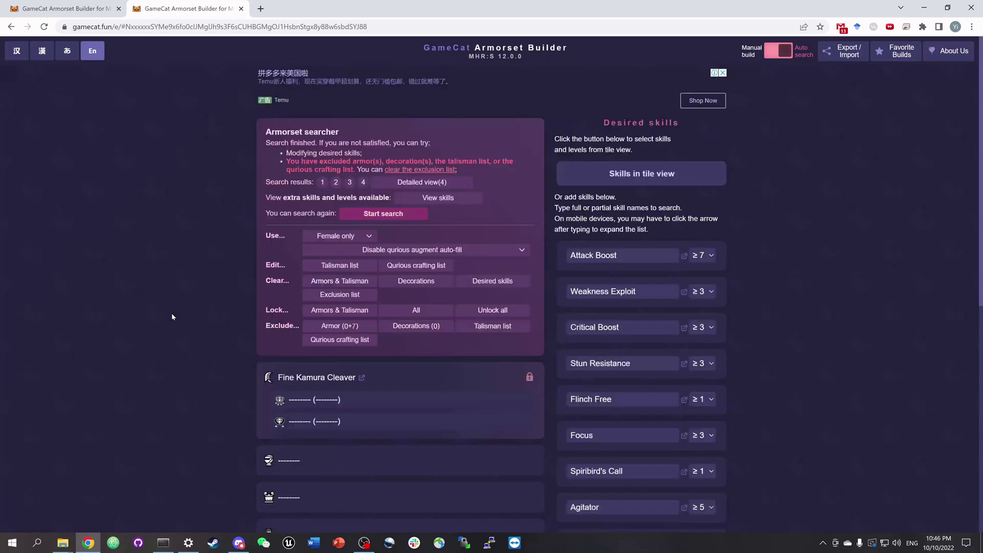
Open the detailed search results, review the sorting options while keeping Defense, and expand the first build's details.
left_click(439, 182)
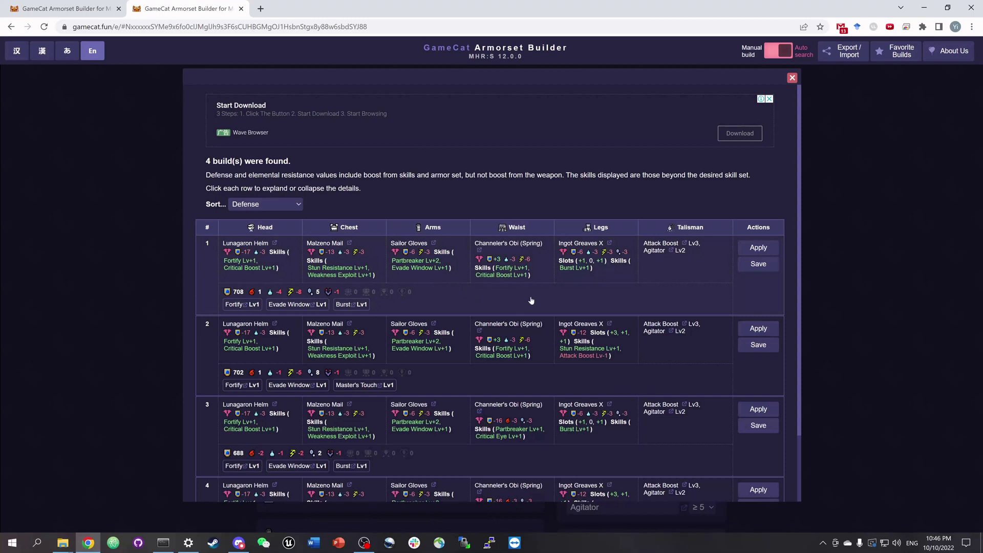
left_click(302, 205)
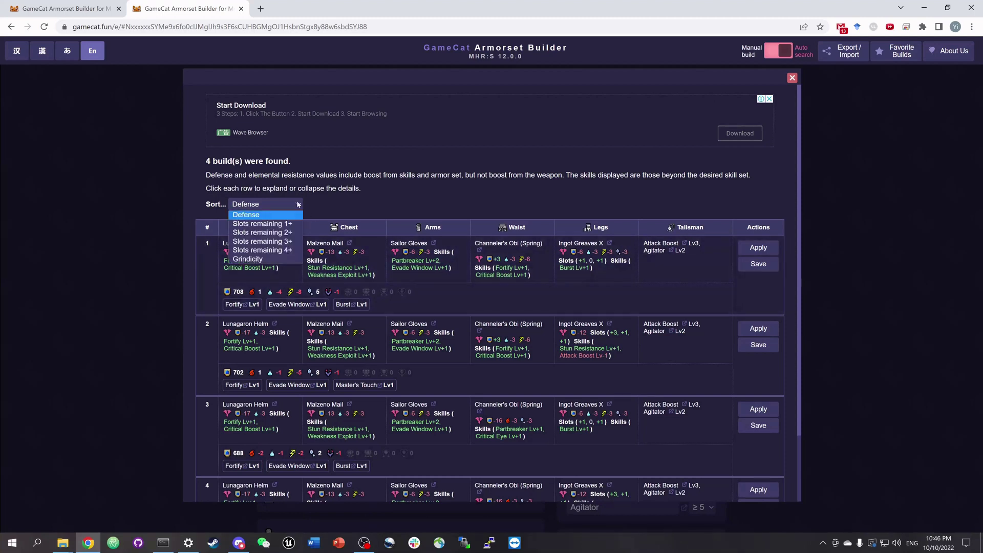
left_click(353, 204)
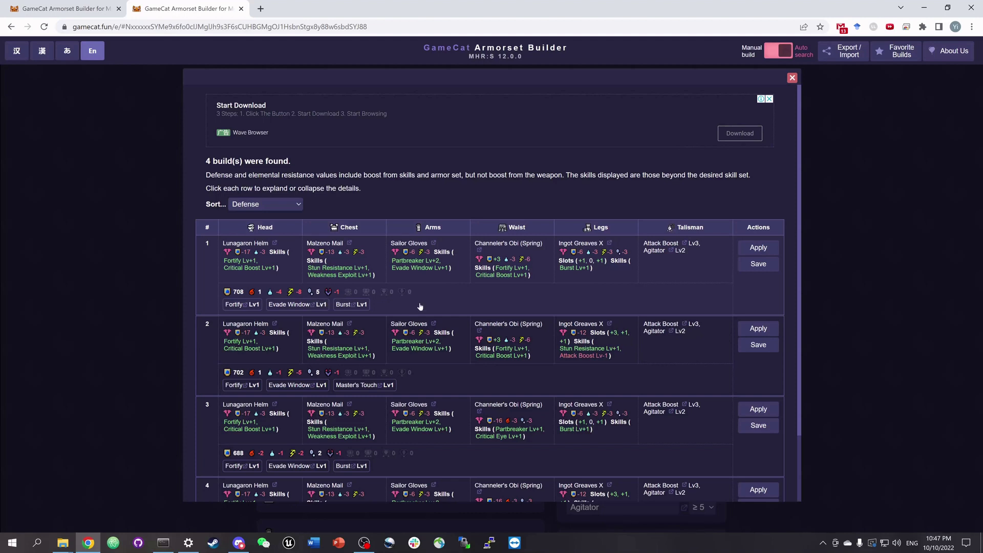
left_click(512, 295)
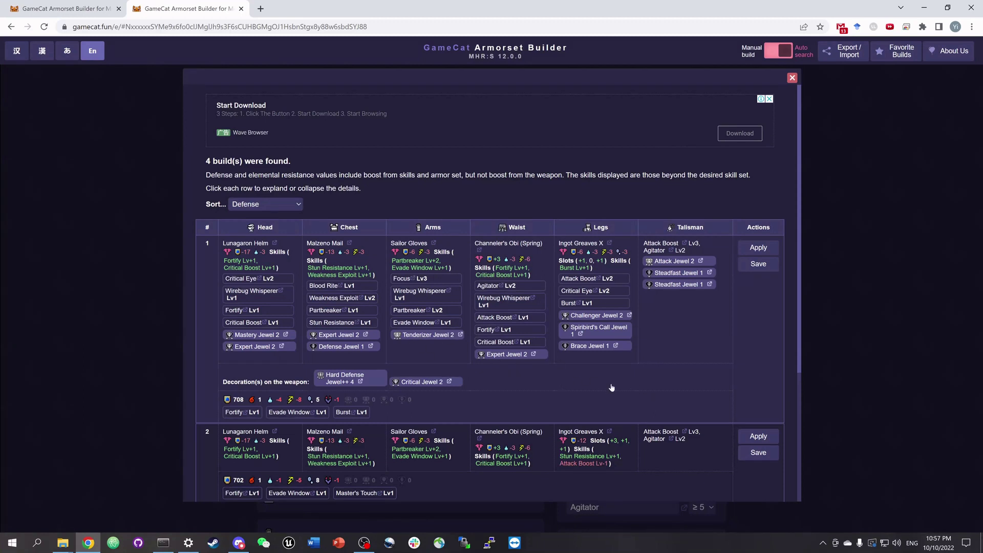
Apply the first build from the results and look through its equipment, decorations and skills.
left_click(758, 248)
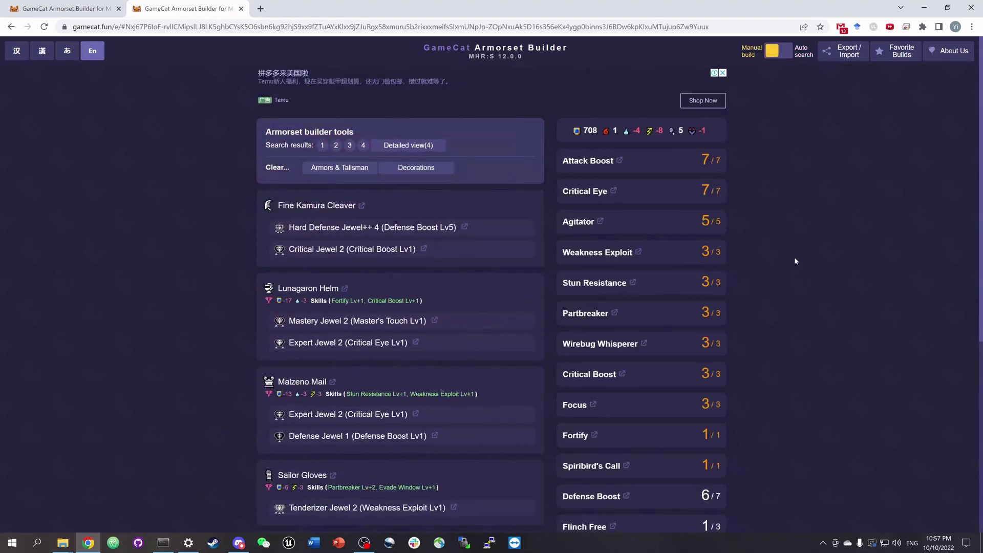
scroll(684, 190, "down", 4)
scroll(672, 331, "up", 4)
Examine the ways to share the build: the page URL, the build encoding and the QR code in the export window.
left_click(666, 26)
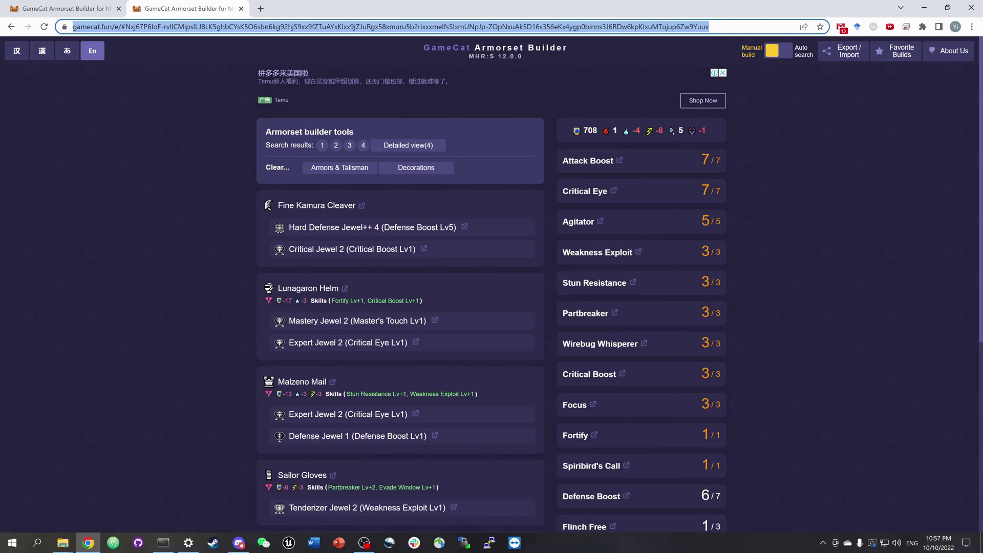
left_click(833, 127)
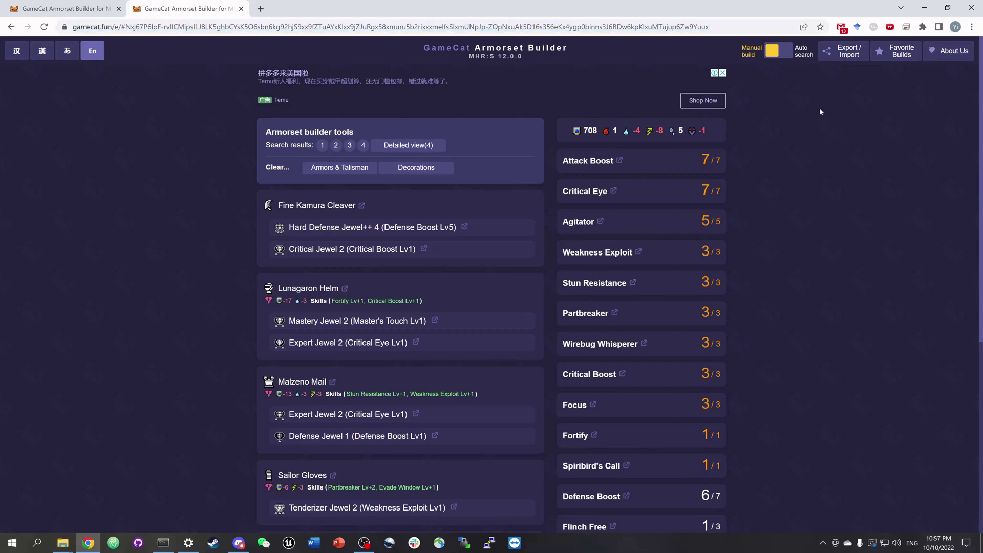
left_click(849, 56)
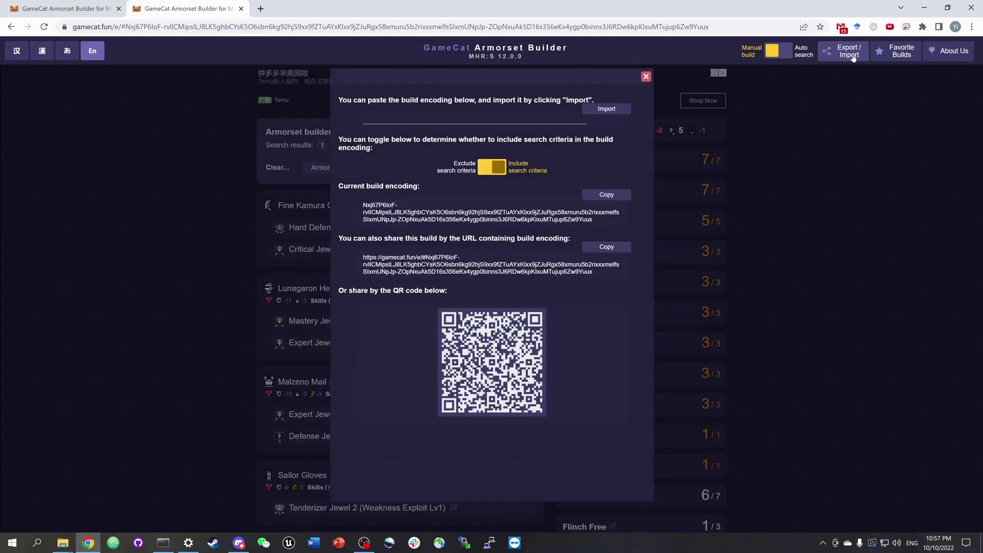
left_click(646, 77)
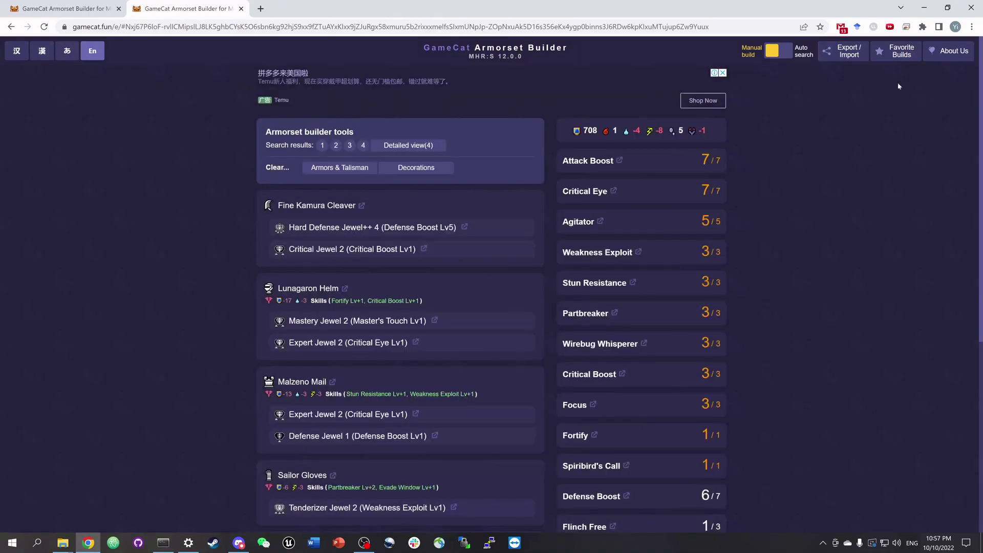
Save the current build to the favorite builds as "test" and expand the favorites' import/export section.
left_click(902, 55)
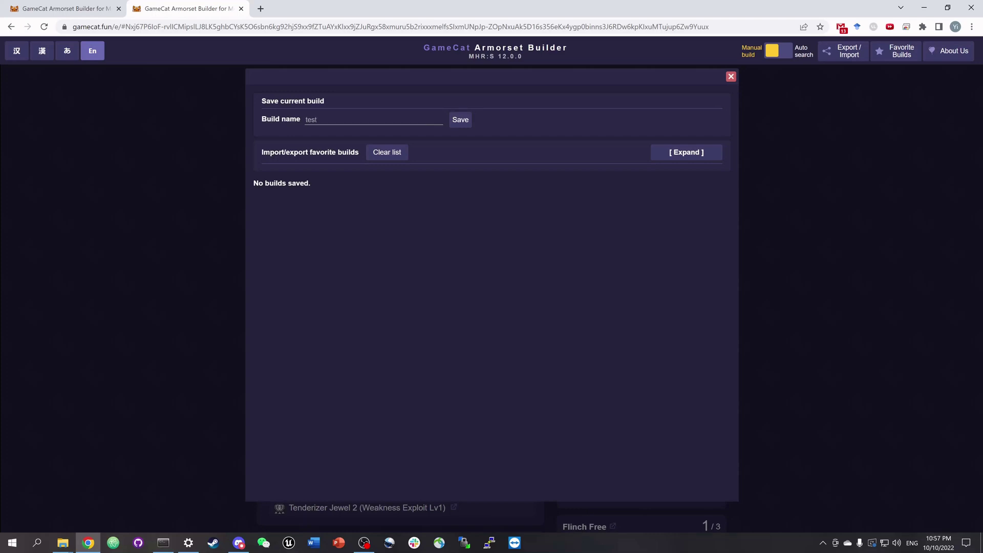
left_click(459, 121)
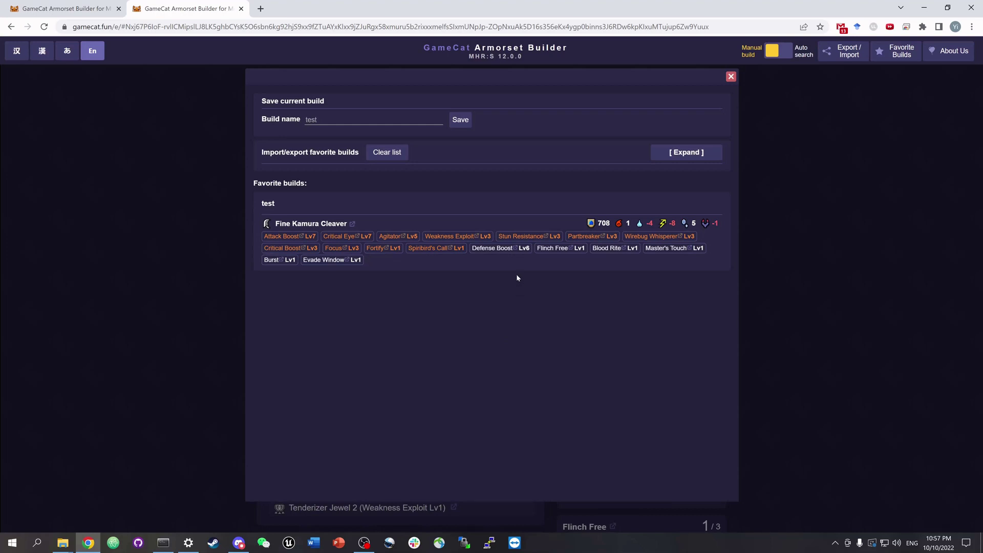
mouse_move(696, 233)
left_click(683, 157)
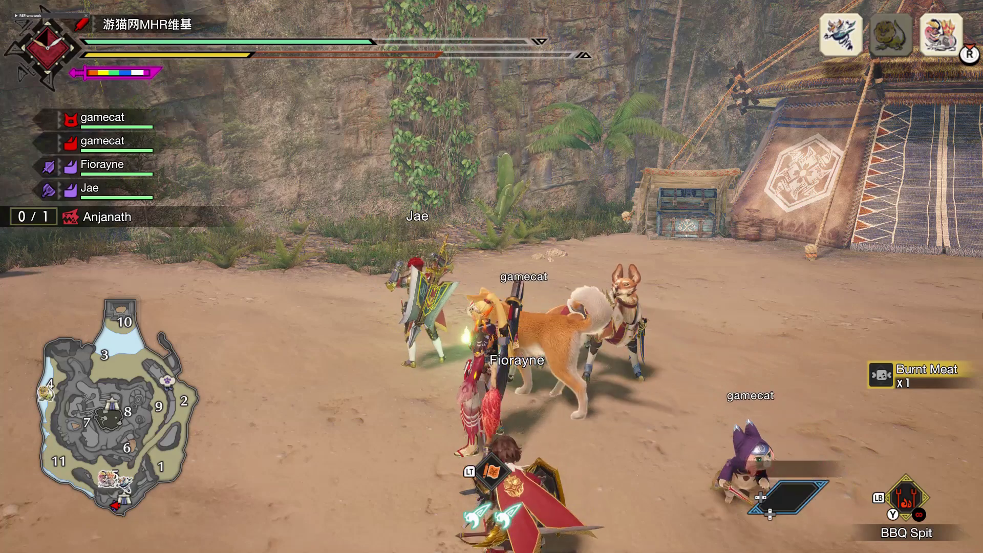
key("e")
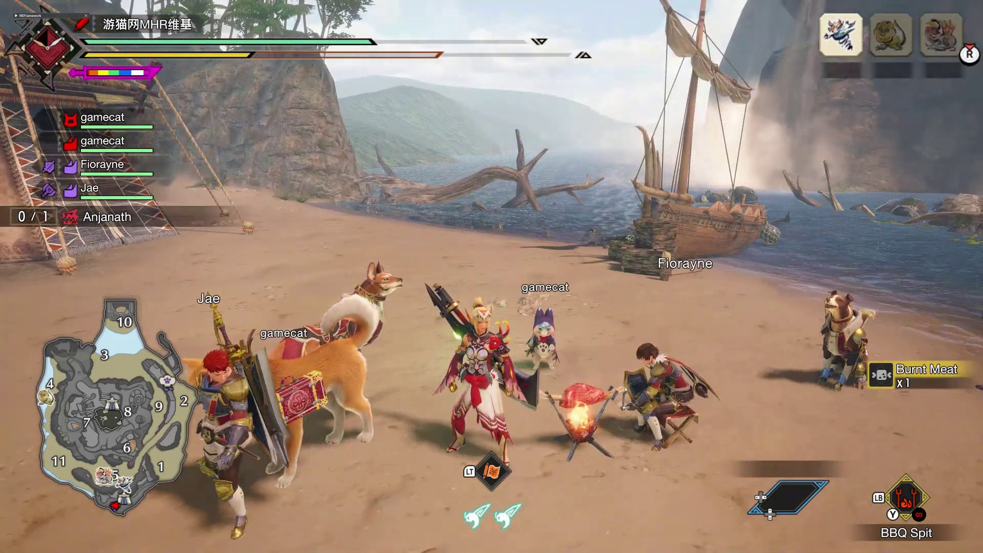
key("a")
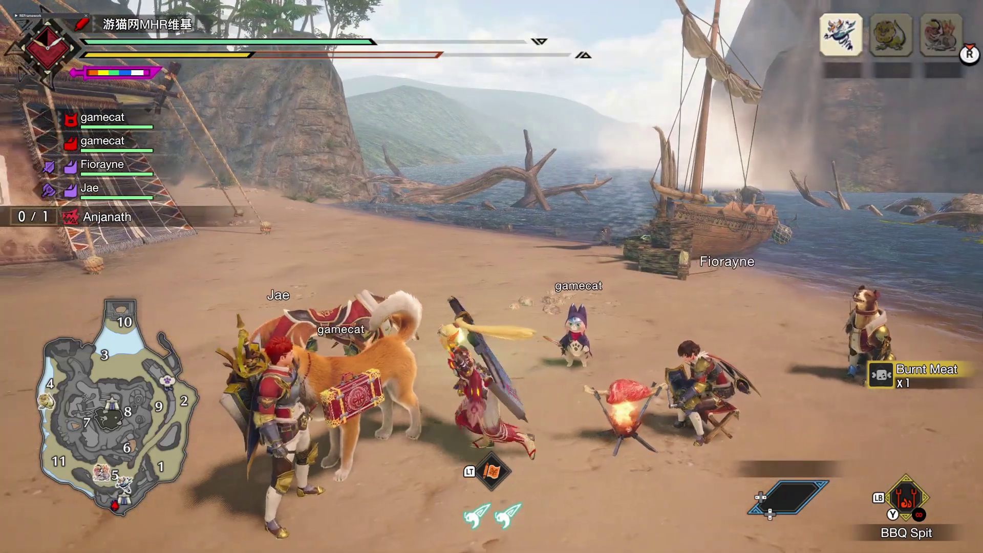
key("e")
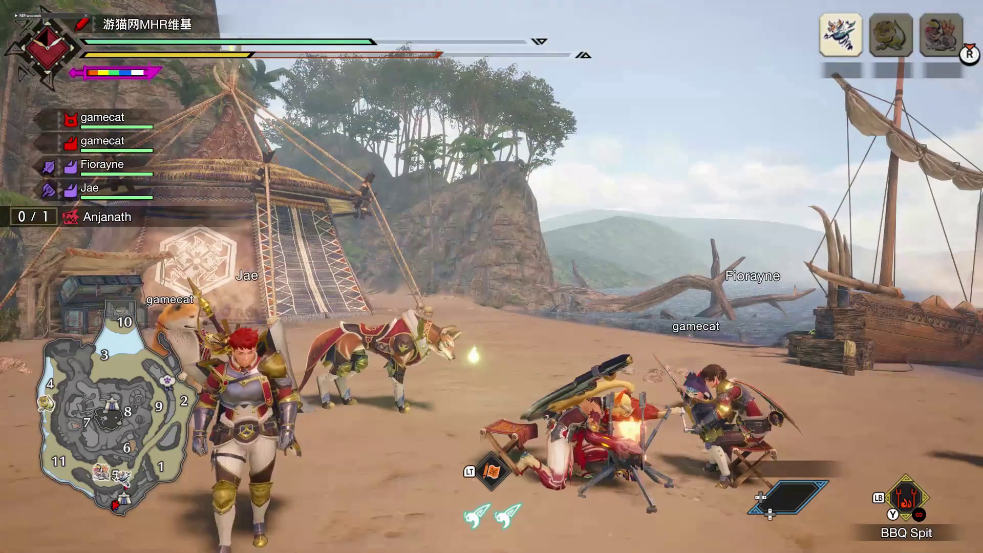